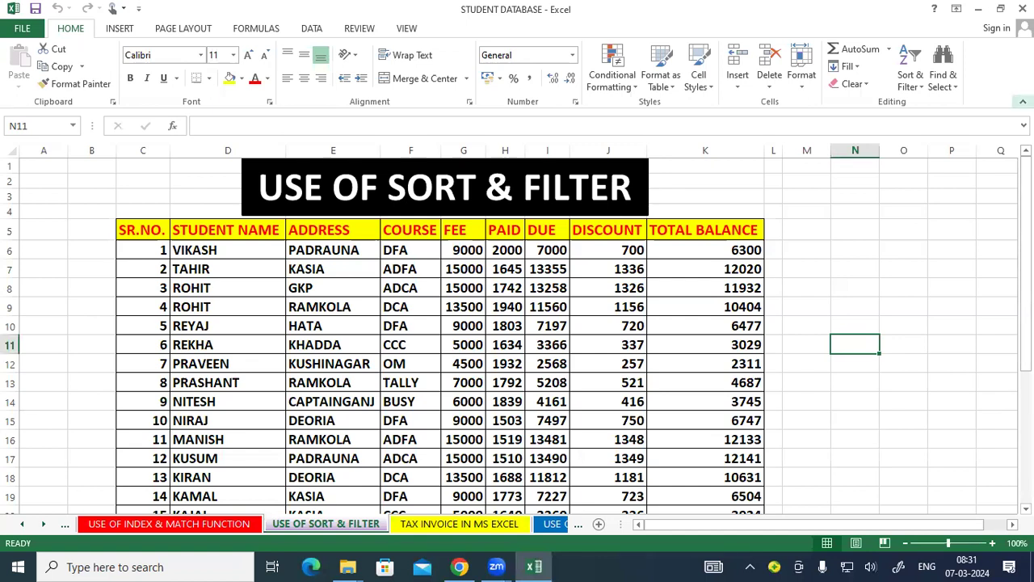
Examine the student records table from the header row to the last record, including the ADDRESS column.
{"action": "scroll", "coordinate": [844, 220], "scroll_direction": "down", "scroll_amount": 6}
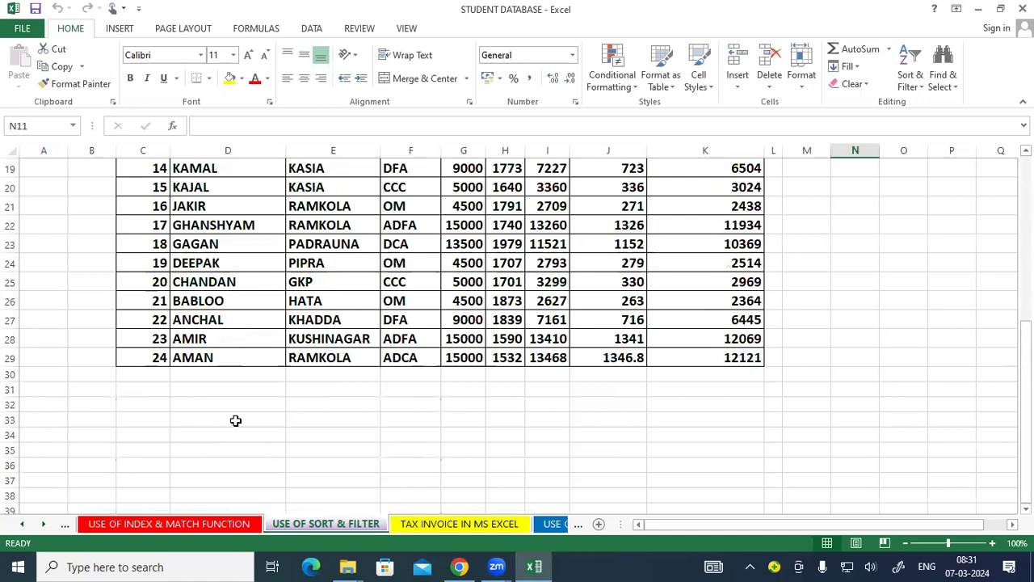
{"action": "scroll", "coordinate": [235, 420], "scroll_direction": "up", "scroll_amount": 5}
{"action": "scroll", "coordinate": [235, 420], "scroll_direction": "down", "scroll_amount": 4}
{"action": "scroll", "coordinate": [235, 420], "scroll_direction": "up", "scroll_amount": 4}
{"action": "scroll", "coordinate": [235, 420], "scroll_direction": "up", "scroll_amount": 1}
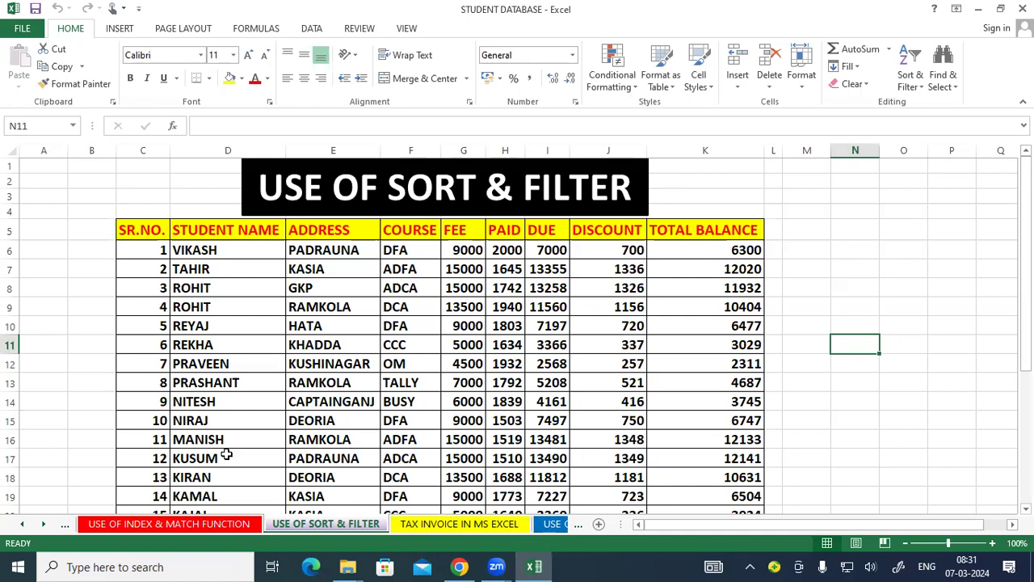
{"action": "left_click", "coordinate": [865, 375]}
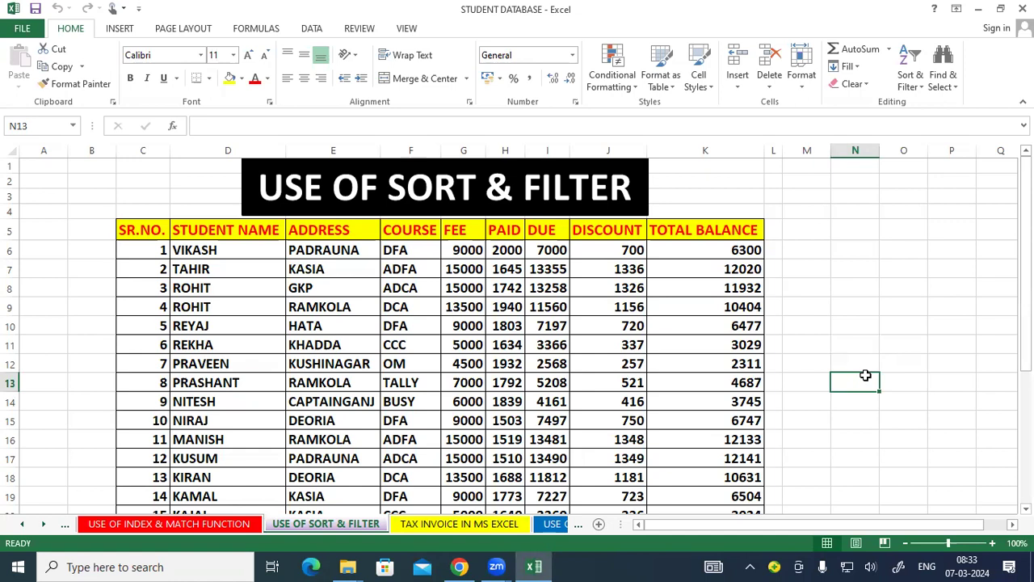
{"action": "scroll", "coordinate": [392, 397], "scroll_direction": "down", "scroll_amount": 2}
{"action": "scroll", "coordinate": [391, 396], "scroll_direction": "up", "scroll_amount": 2}
{"action": "scroll", "coordinate": [407, 265], "scroll_direction": "down", "scroll_amount": 1}
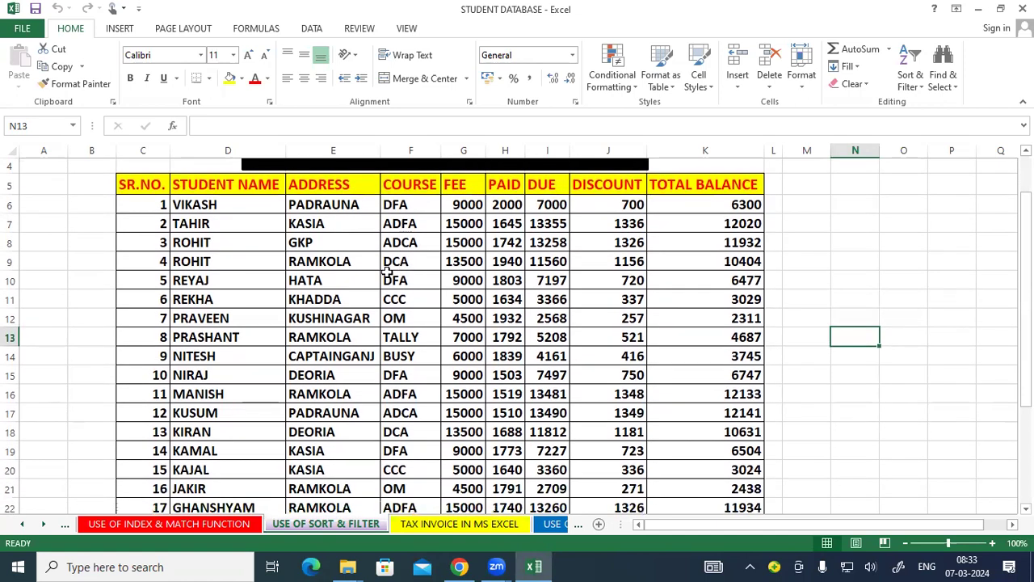
{"action": "left_click_drag", "start_coordinate": [325, 212], "coordinate": [319, 452]}
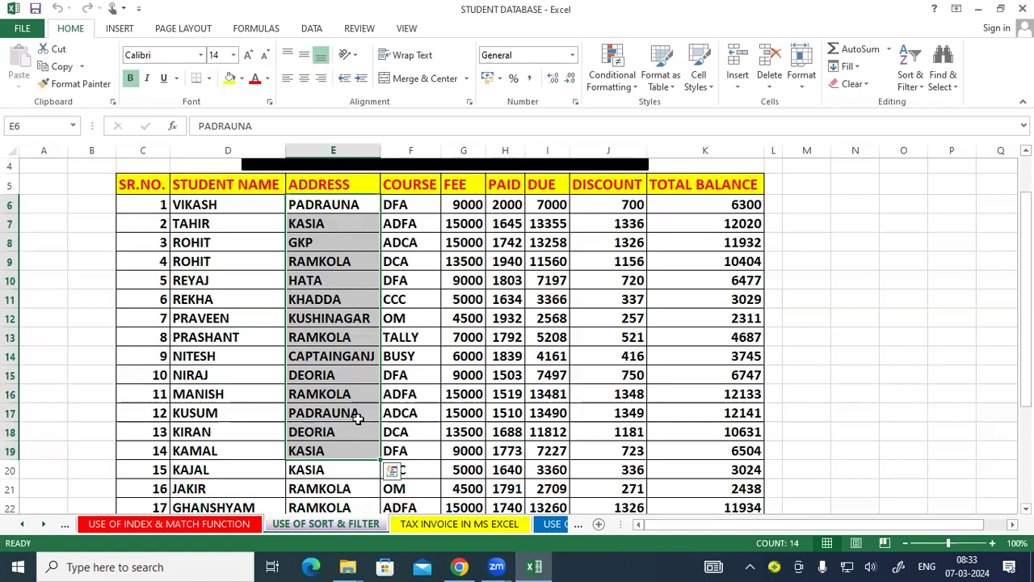
{"action": "left_click", "coordinate": [884, 316]}
Replace the student name in D19 with the same name as the record in D26.
{"action": "scroll", "coordinate": [340, 409], "scroll_direction": "down", "scroll_amount": 1}
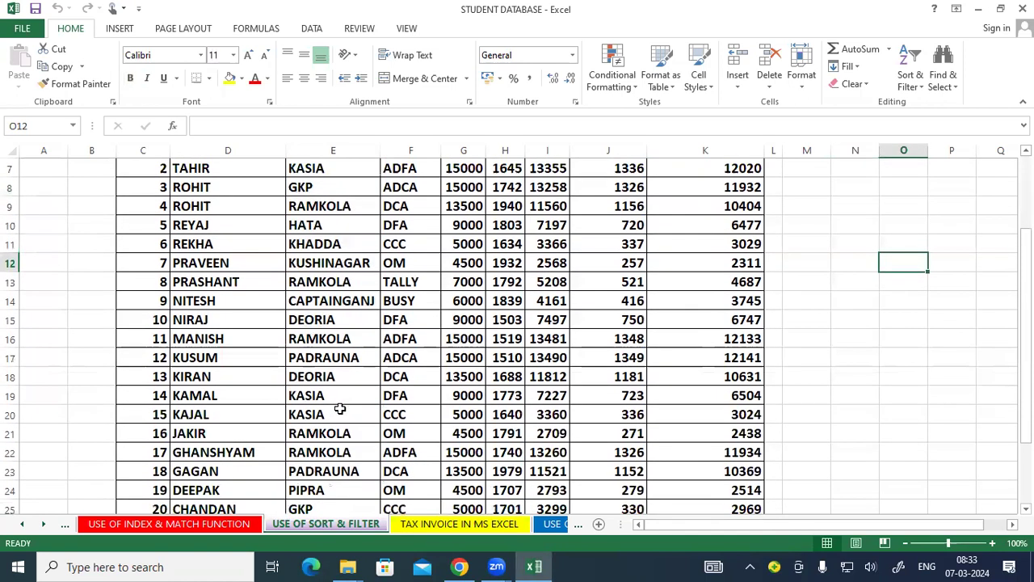
{"action": "scroll", "coordinate": [340, 408], "scroll_direction": "down", "scroll_amount": 2}
{"action": "scroll", "coordinate": [226, 413], "scroll_direction": "up", "scroll_amount": 1}
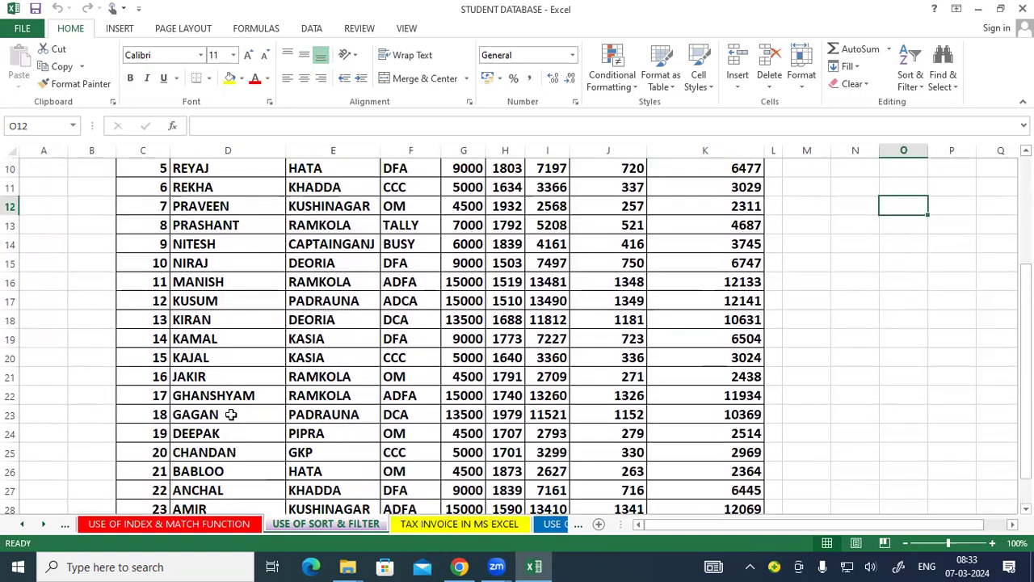
{"action": "left_click", "coordinate": [204, 338]}
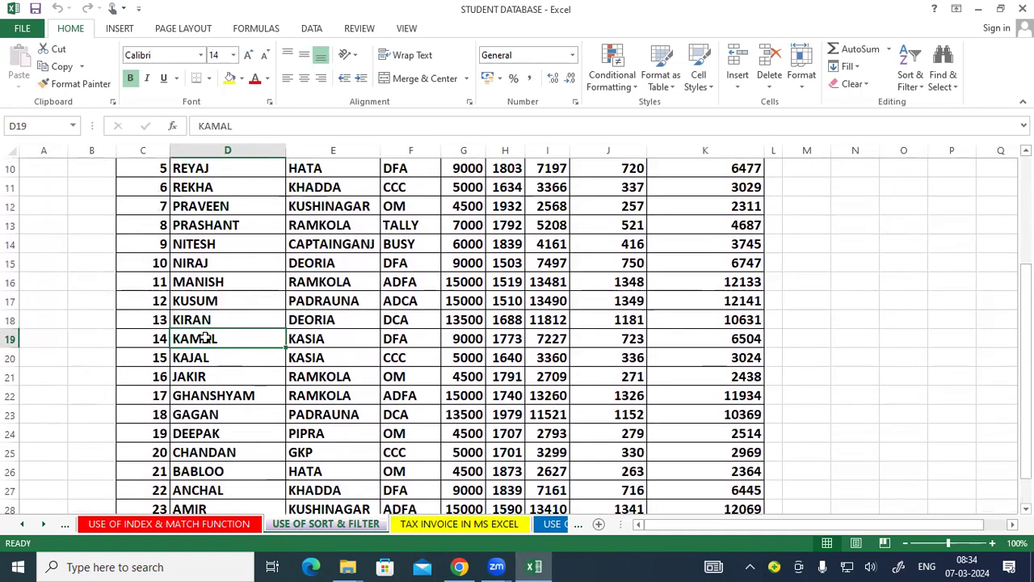
{"action": "type", "text": "BABLOO"}
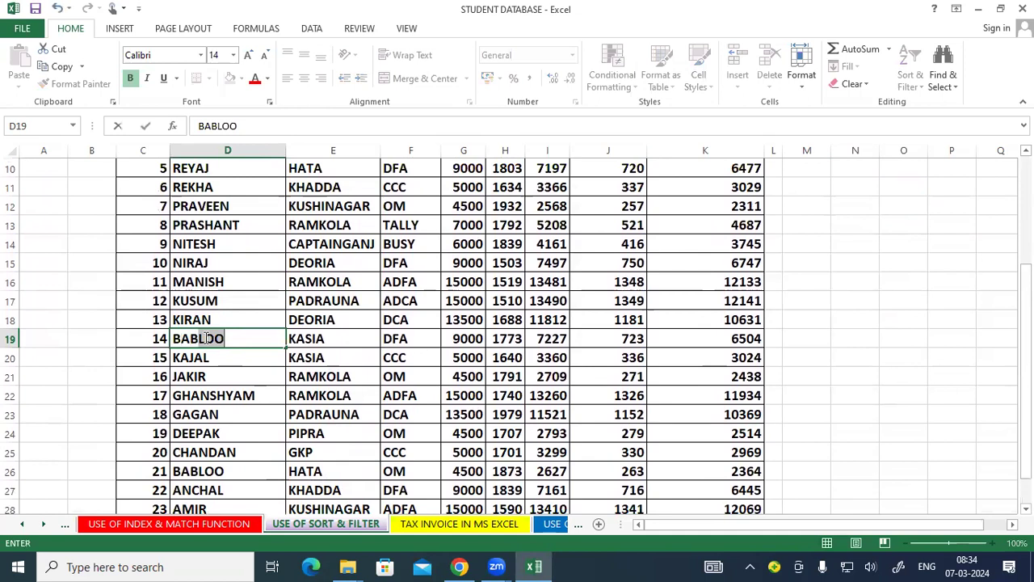
{"action": "left_click", "coordinate": [840, 282]}
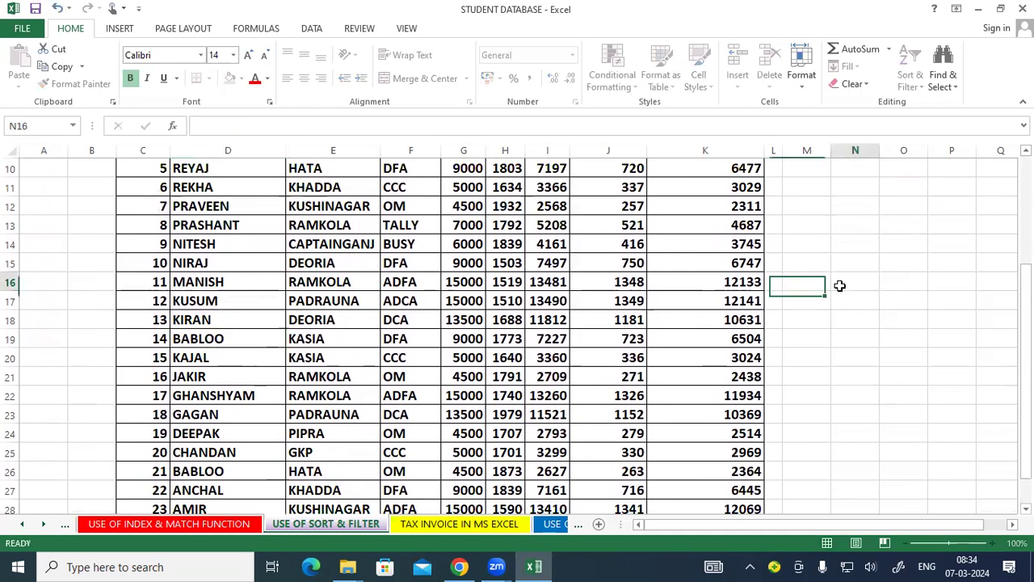
Replace the student name in D16 with the same name as the record in D25.
{"action": "left_click", "coordinate": [207, 280]}
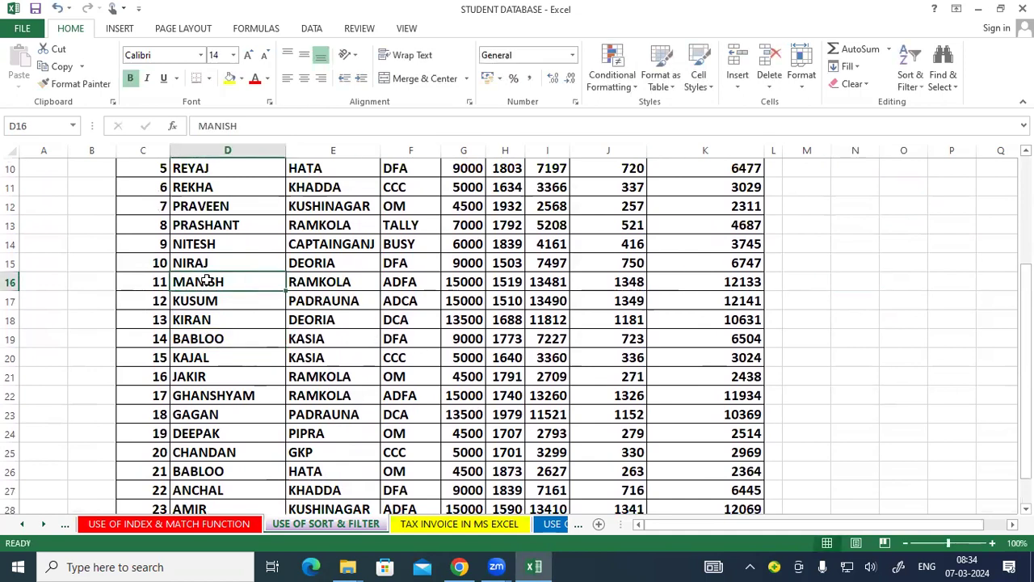
{"action": "type", "text": "CHANDAN"}
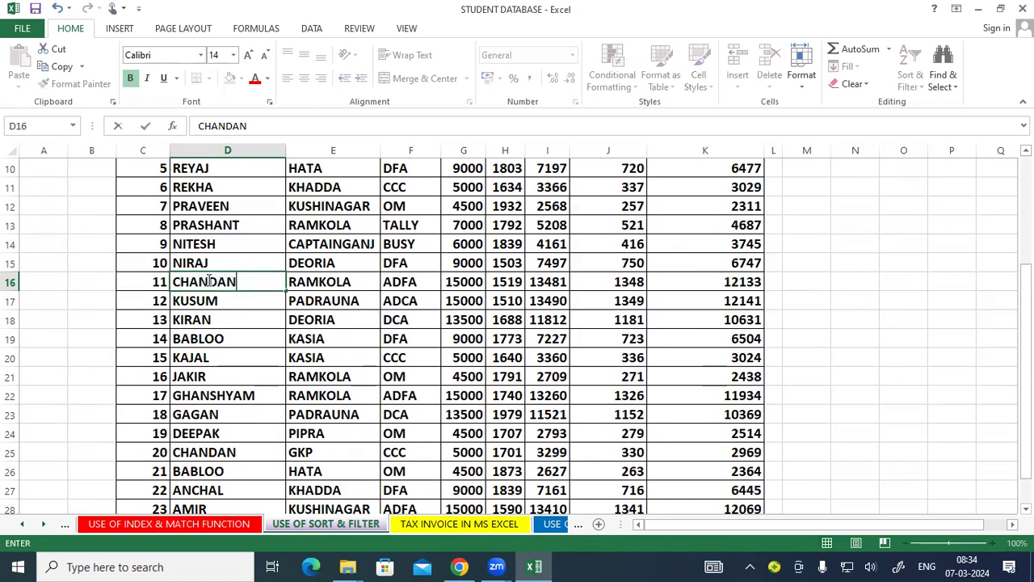
{"action": "left_click", "coordinate": [961, 338]}
Review the STUDENT NAME column for the repeated names, checking cells D16 and D19.
{"action": "scroll", "coordinate": [948, 317], "scroll_direction": "up", "scroll_amount": 1}
{"action": "scroll", "coordinate": [948, 318], "scroll_direction": "up", "scroll_amount": 2}
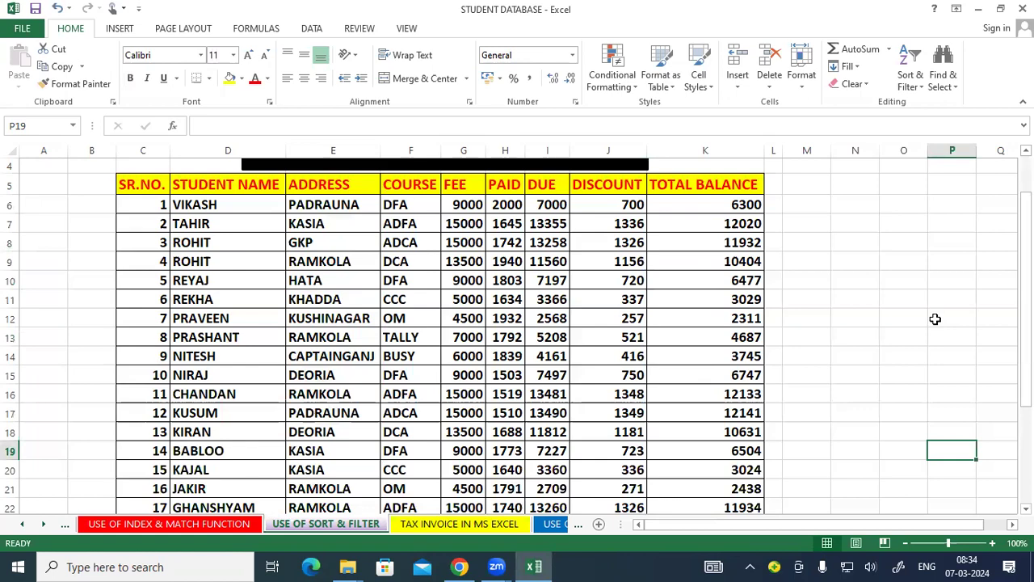
{"action": "scroll", "coordinate": [935, 319], "scroll_direction": "down", "scroll_amount": 3}
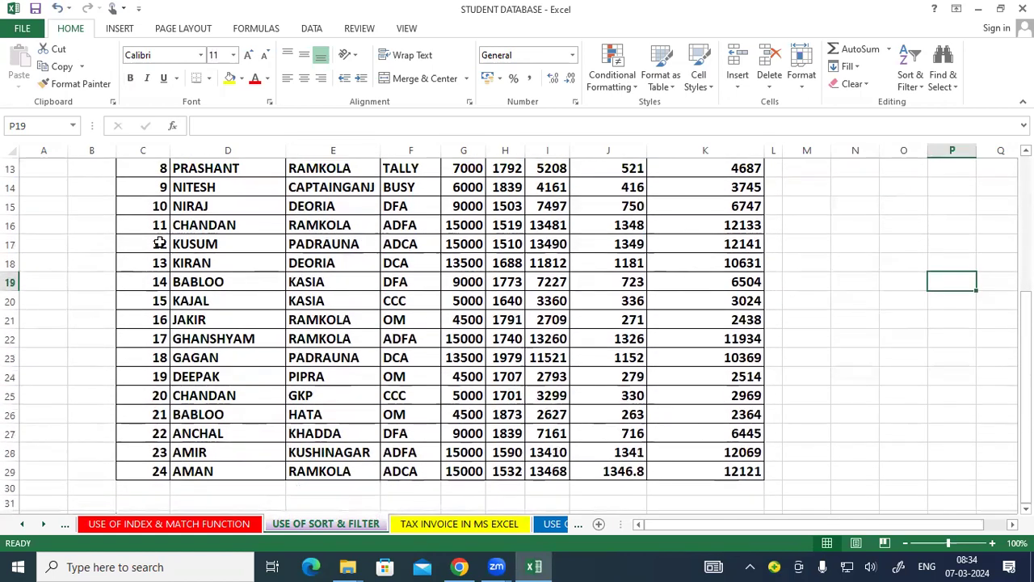
{"action": "left_click", "coordinate": [219, 223]}
{"action": "scroll", "coordinate": [233, 283], "scroll_direction": "up", "scroll_amount": 2}
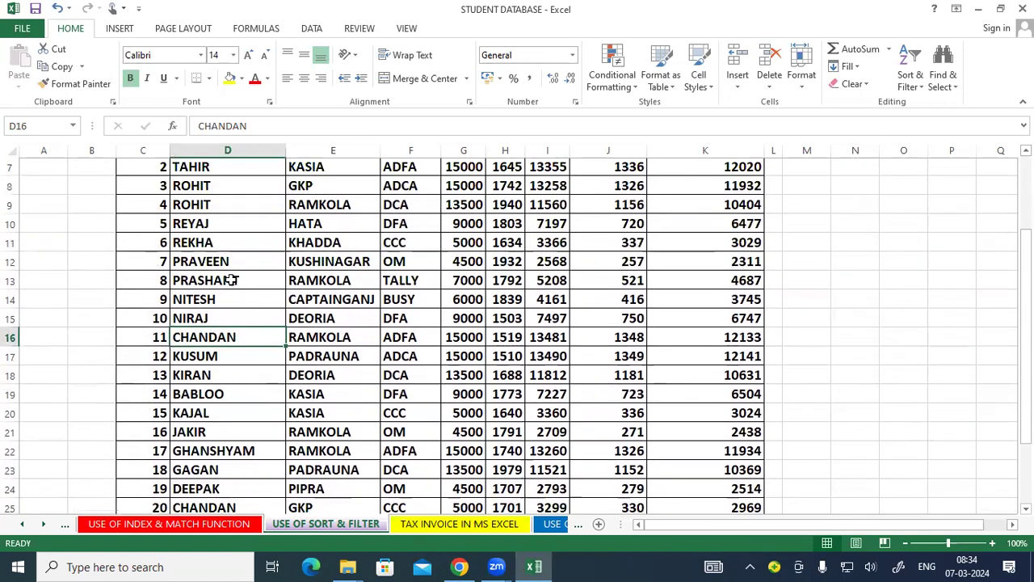
{"action": "left_click", "coordinate": [214, 394]}
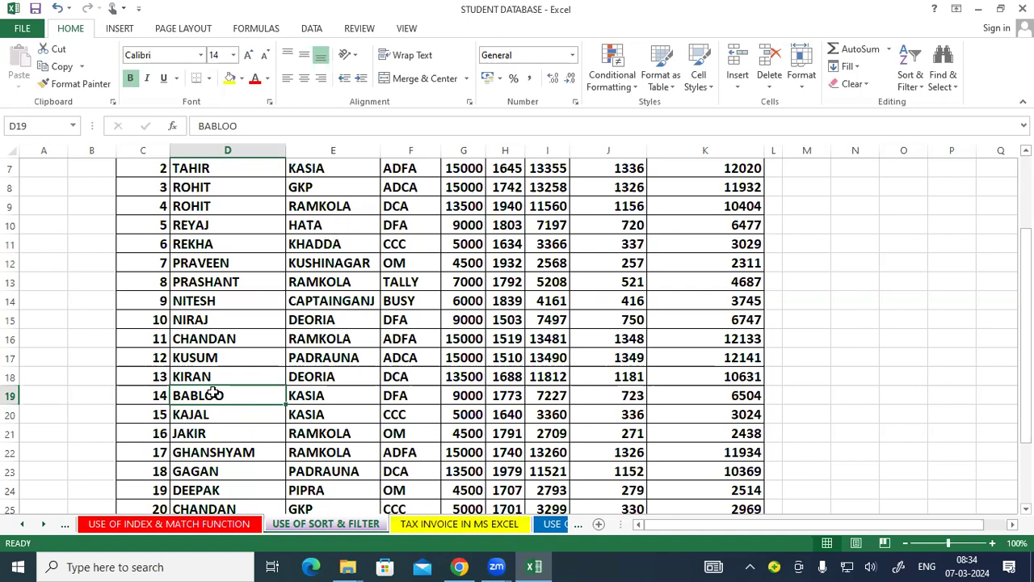
{"action": "scroll", "coordinate": [214, 393], "scroll_direction": "up", "scroll_amount": 2}
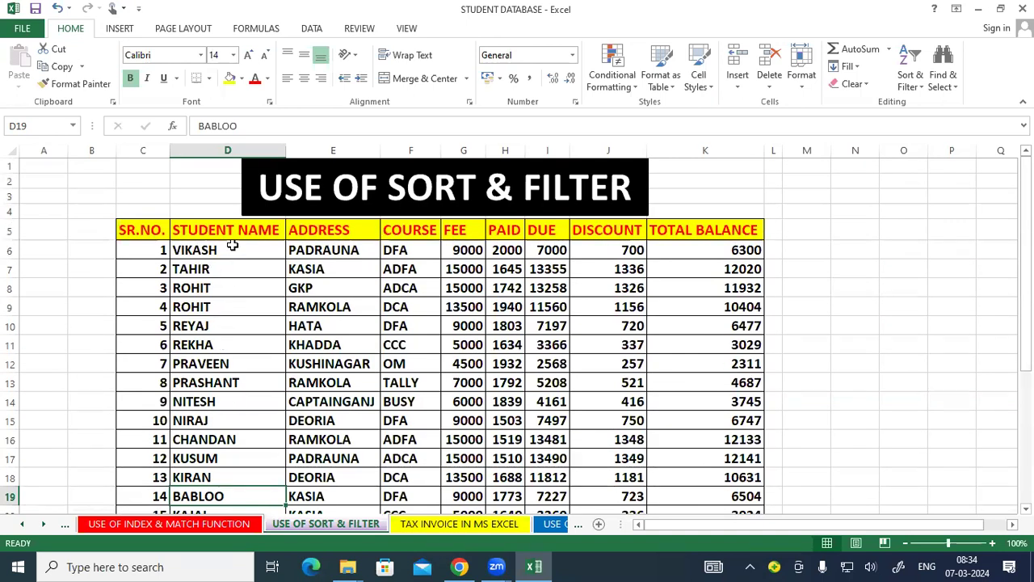
Sort the STUDENT NAME column D5:D29 from A to Z, expanding the selection so whole records are sorted.
{"action": "left_click_drag", "start_coordinate": [234, 232], "coordinate": [219, 433]}
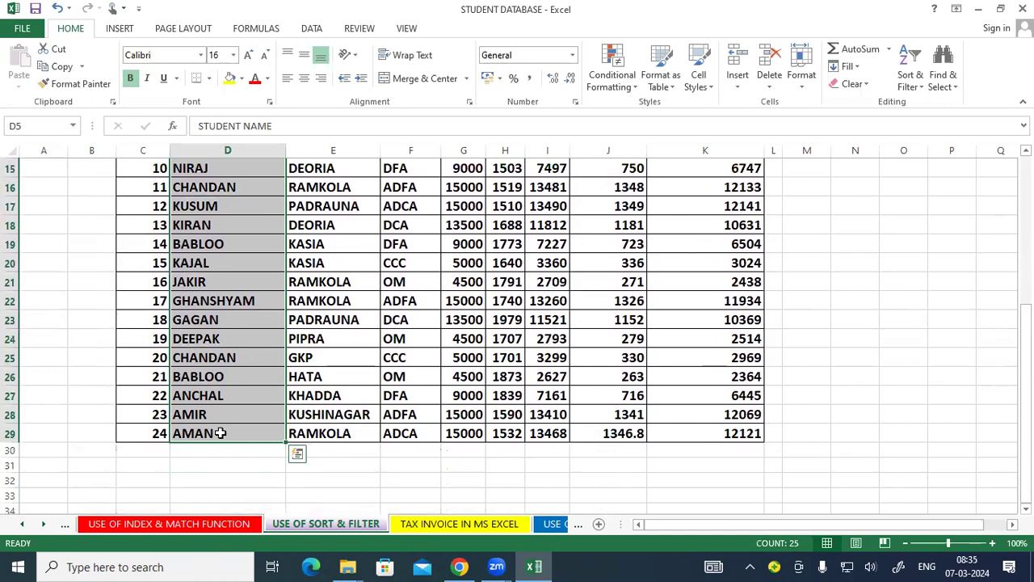
{"action": "scroll", "coordinate": [220, 433], "scroll_direction": "up", "scroll_amount": 4}
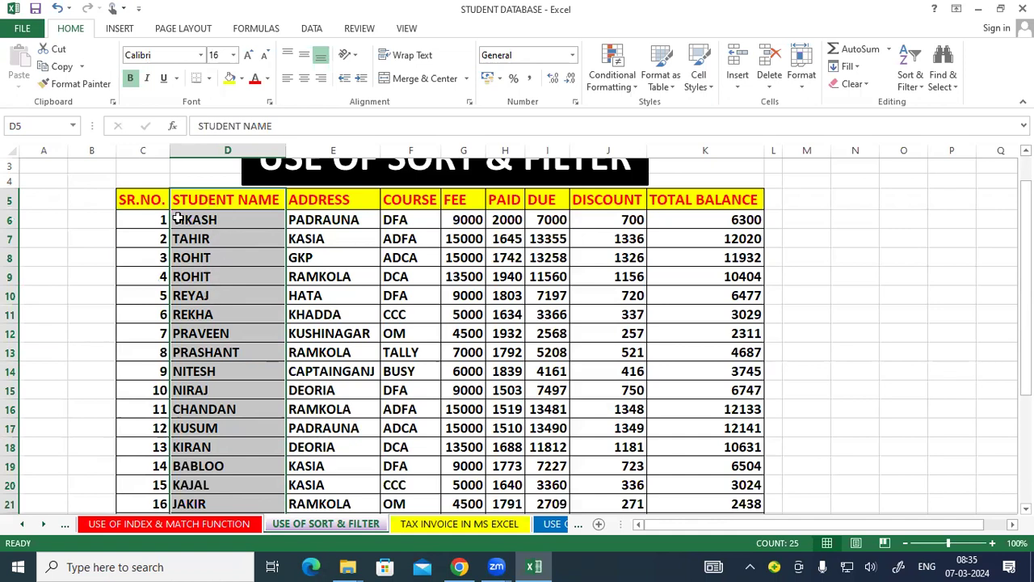
{"action": "scroll", "coordinate": [212, 373], "scroll_direction": "down", "scroll_amount": 3}
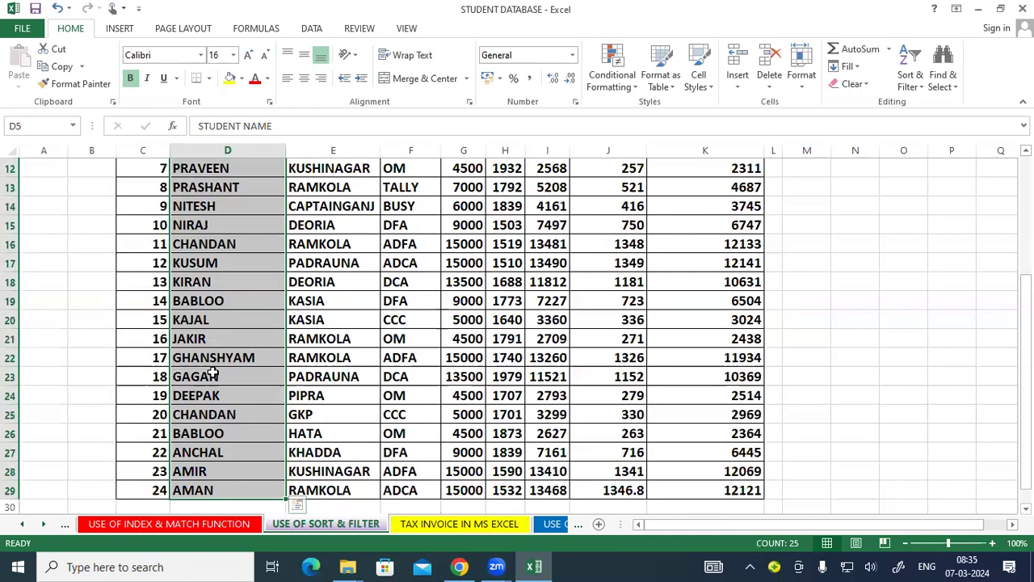
{"action": "scroll", "coordinate": [213, 373], "scroll_direction": "down", "scroll_amount": 2}
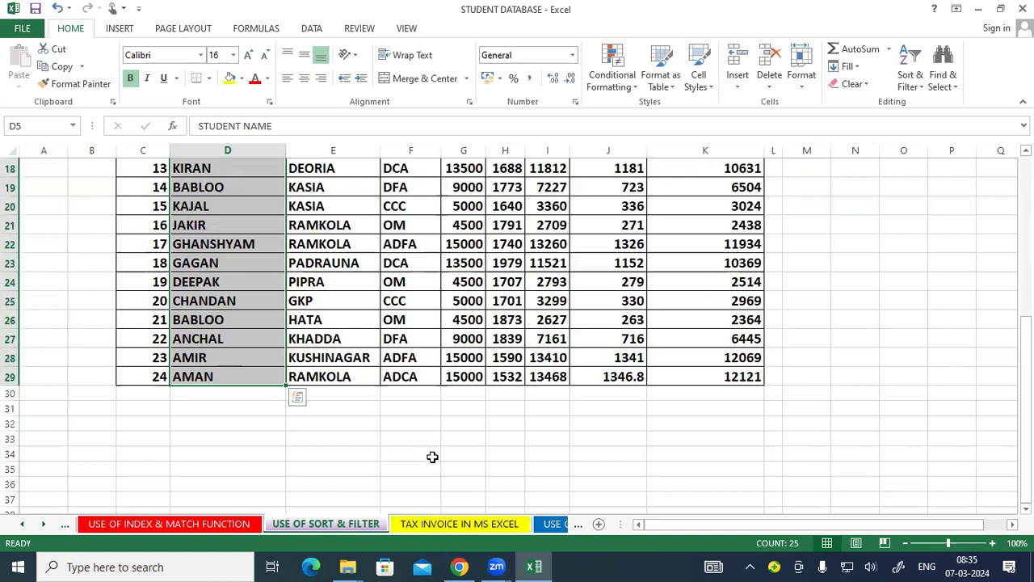
{"action": "scroll", "coordinate": [312, 387], "scroll_direction": "up", "scroll_amount": 6}
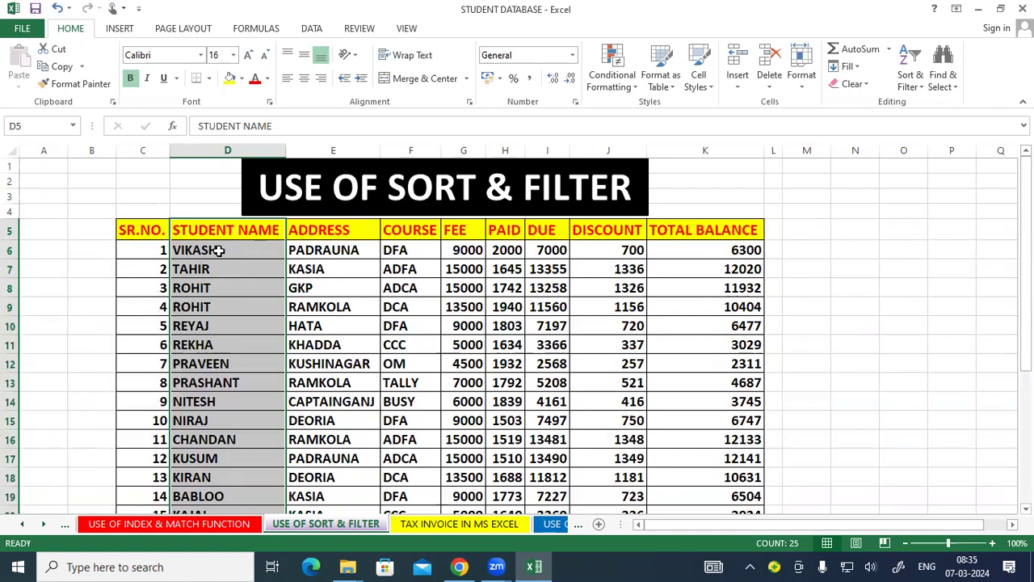
{"action": "scroll", "coordinate": [218, 251], "scroll_direction": "down", "scroll_amount": 6}
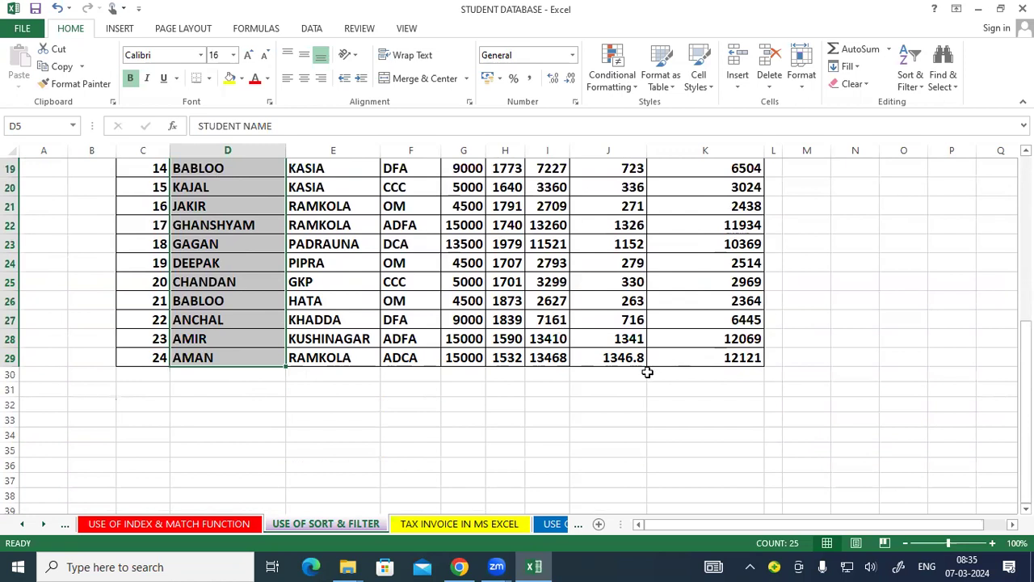
{"action": "scroll", "coordinate": [647, 371], "scroll_direction": "up", "scroll_amount": 6}
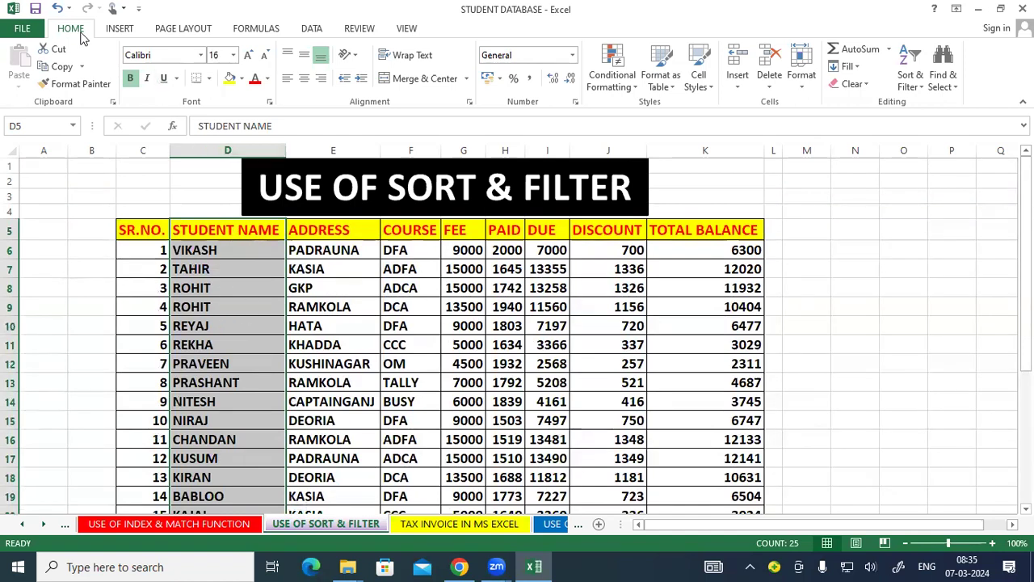
{"action": "left_click", "coordinate": [913, 76]}
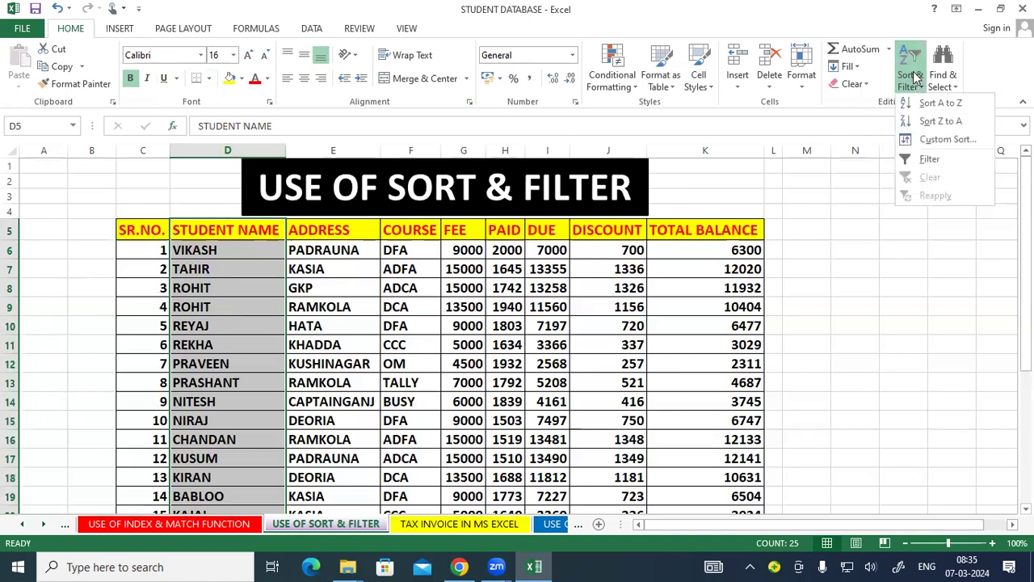
{"action": "left_click", "coordinate": [929, 103]}
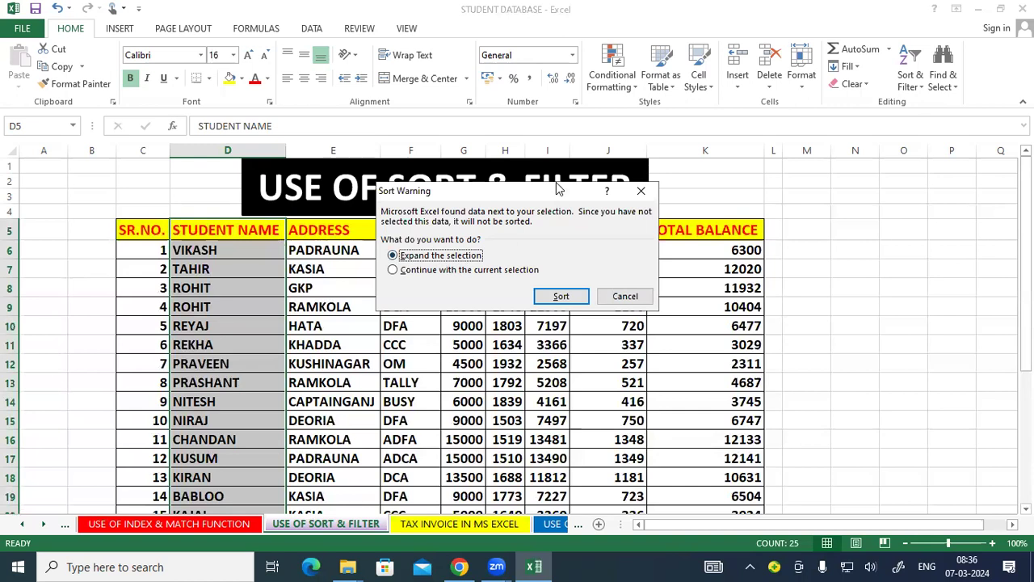
{"action": "left_click_drag", "start_coordinate": [558, 193], "coordinate": [517, 360]}
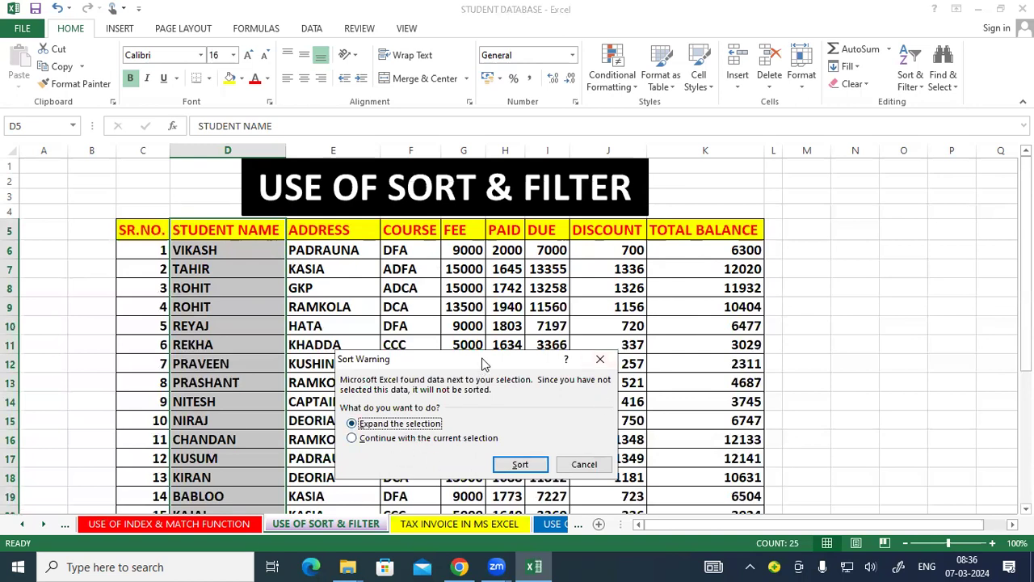
{"action": "left_click_drag", "start_coordinate": [482, 359], "coordinate": [533, 266]}
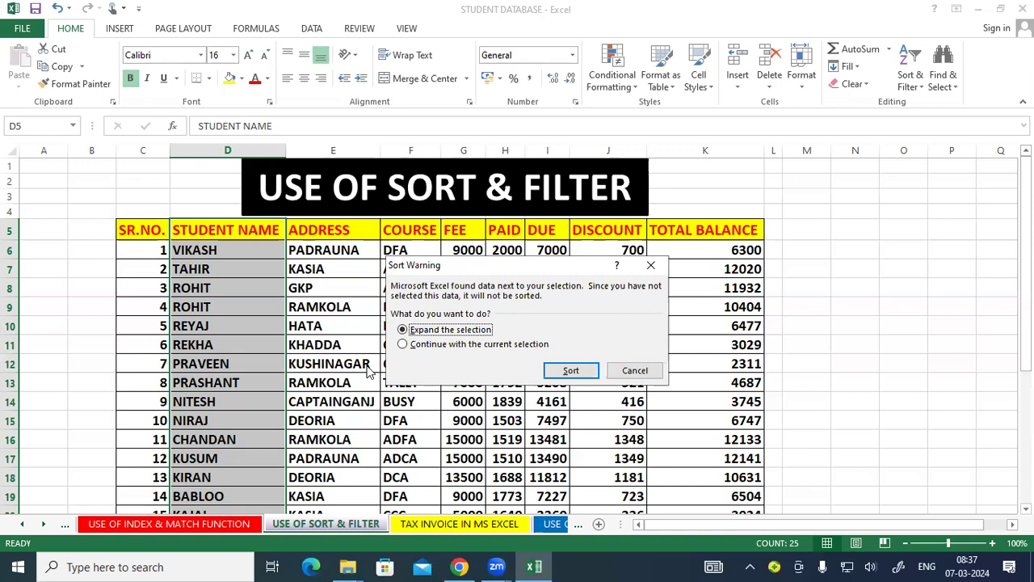
{"action": "left_click", "coordinate": [571, 372]}
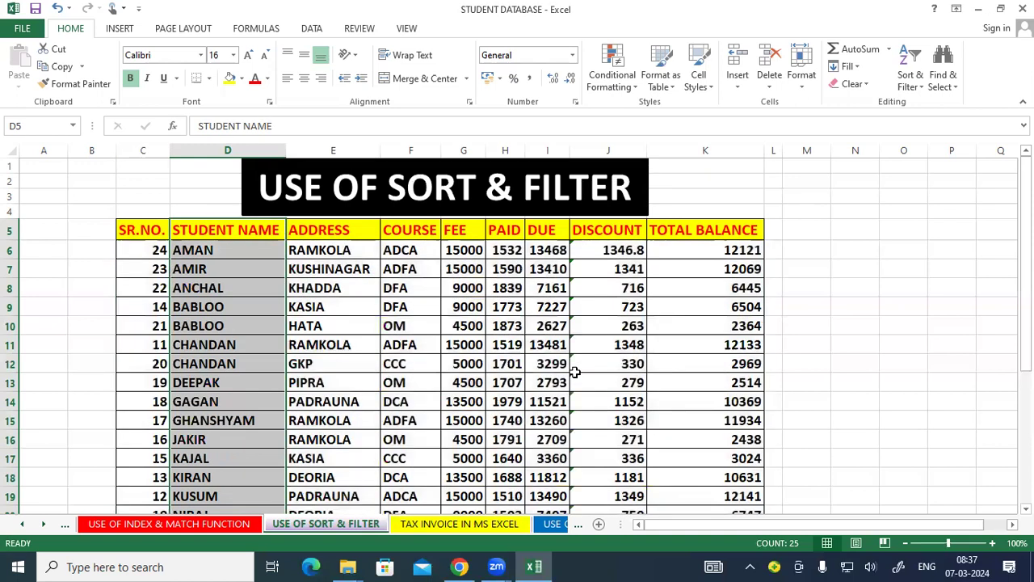
Check the first sorted record across C6:K6, then undo the A to Z sort.
{"action": "left_click", "coordinate": [574, 372]}
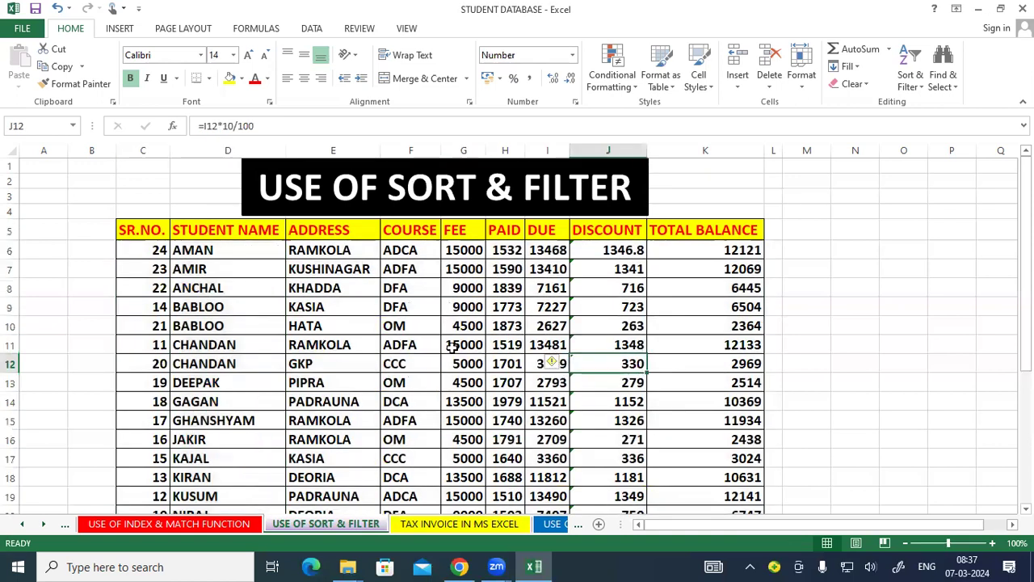
{"action": "left_click", "coordinate": [161, 250]}
{"action": "left_click_drag", "start_coordinate": [160, 250], "coordinate": [662, 252]}
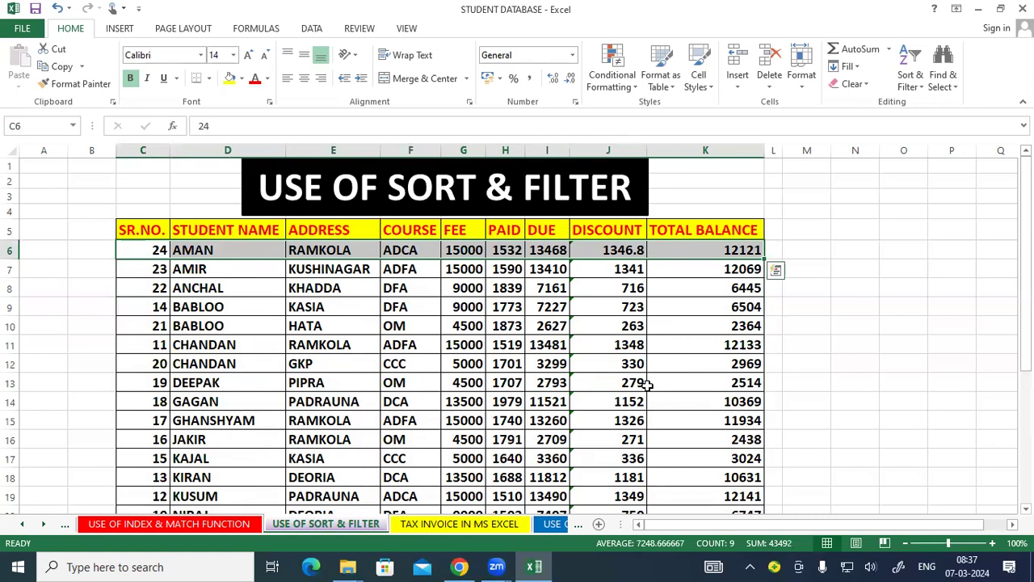
{"action": "key", "text": "ctrl+z"}
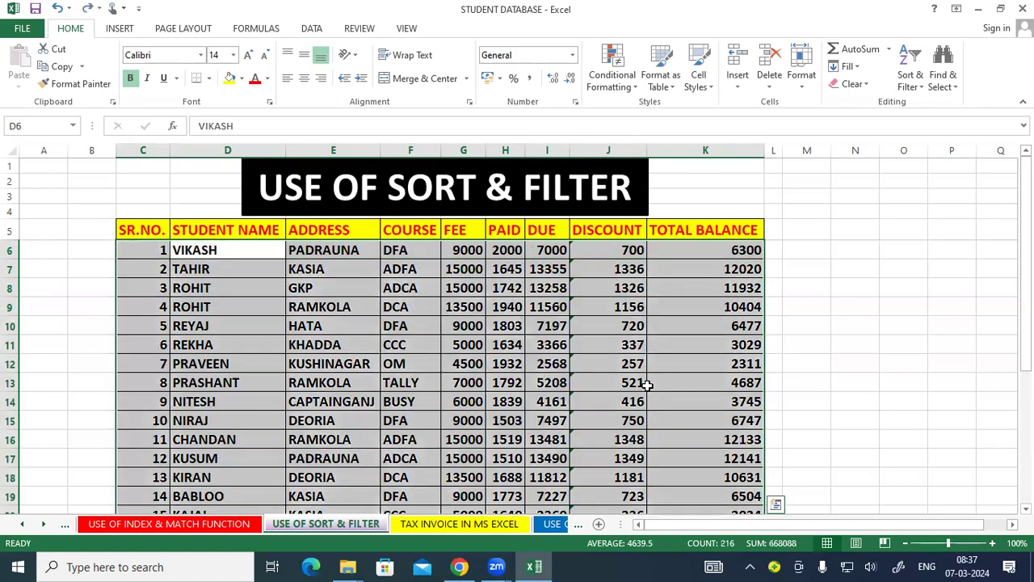
{"action": "left_click", "coordinate": [449, 360]}
Sort the STUDENT NAME column D5:D29 from A to Z, continuing with the current selection only.
{"action": "left_click_drag", "start_coordinate": [233, 230], "coordinate": [240, 486]}
{"action": "scroll", "coordinate": [618, 431], "scroll_direction": "up", "scroll_amount": 4}
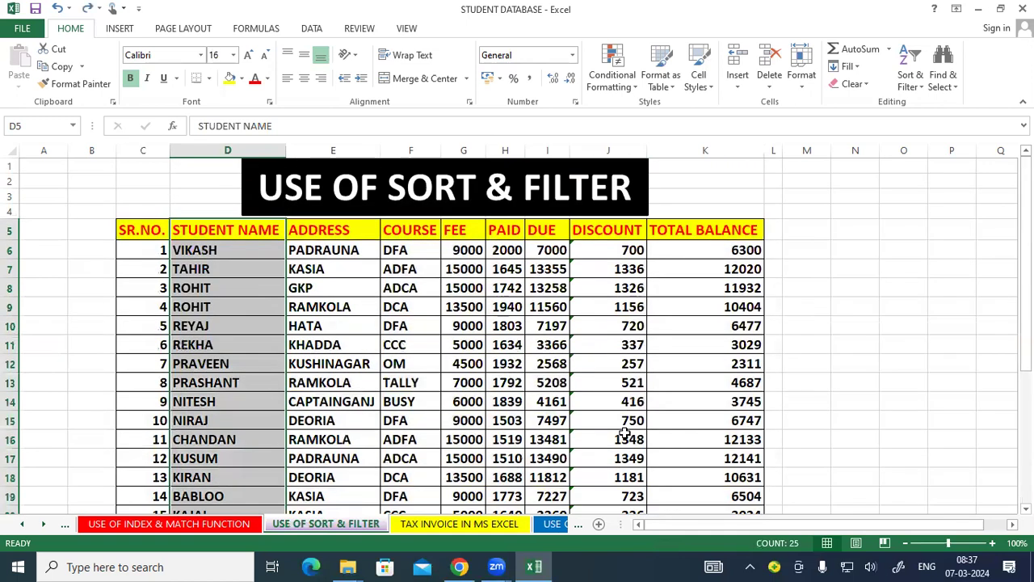
{"action": "left_click", "coordinate": [915, 81]}
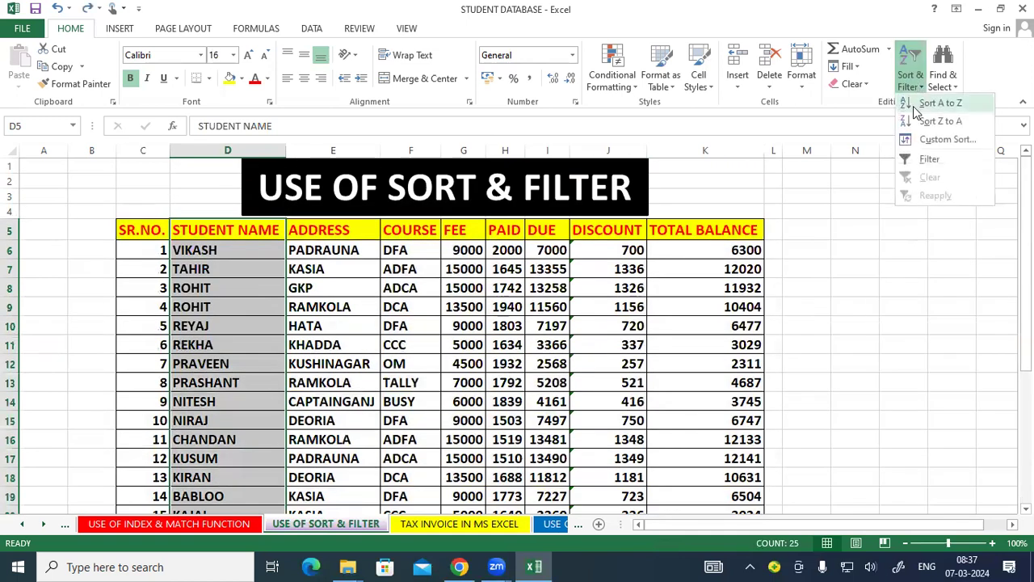
{"action": "left_click", "coordinate": [937, 103]}
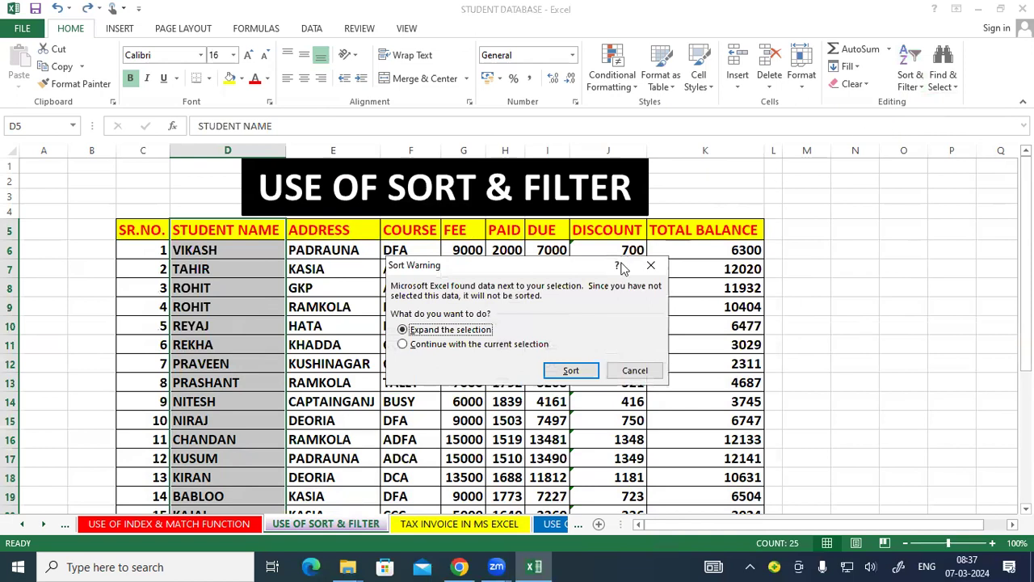
{"action": "left_click", "coordinate": [482, 348]}
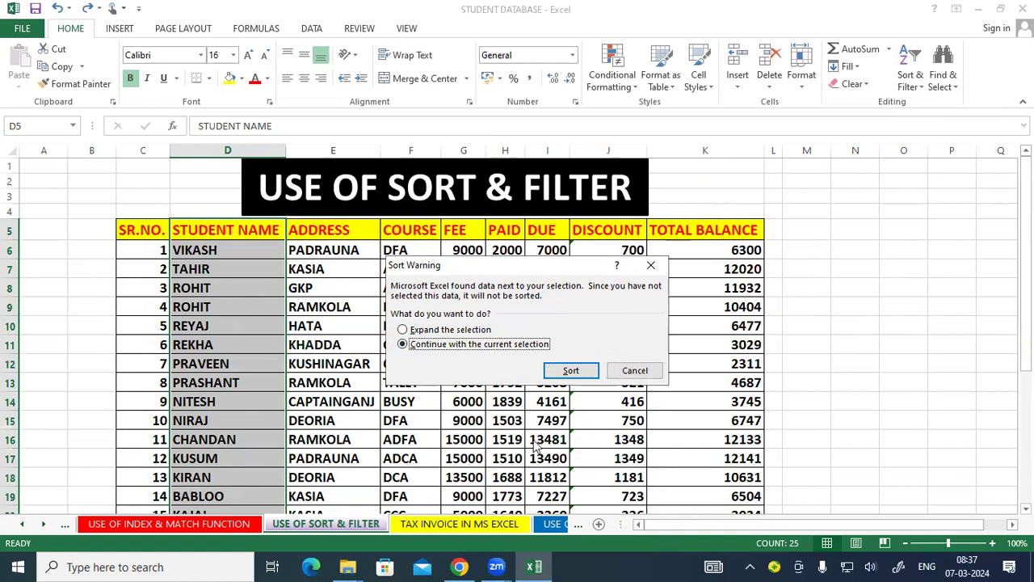
{"action": "left_click", "coordinate": [583, 375]}
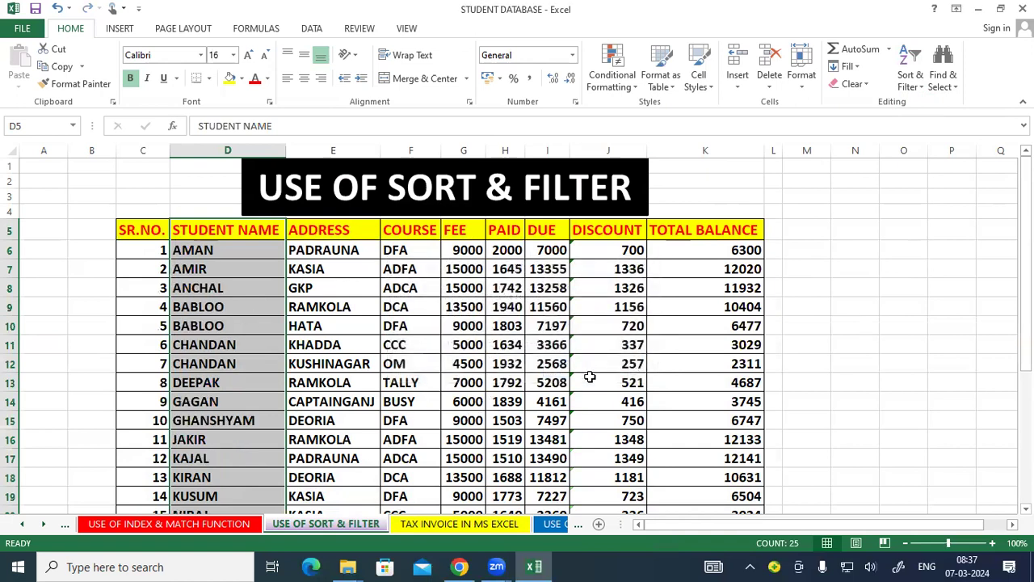
Review the sorted names against the other columns down to row 29, then undo the names-only sort.
{"action": "left_click", "coordinate": [823, 407]}
{"action": "scroll", "coordinate": [825, 408], "scroll_direction": "down", "scroll_amount": 5}
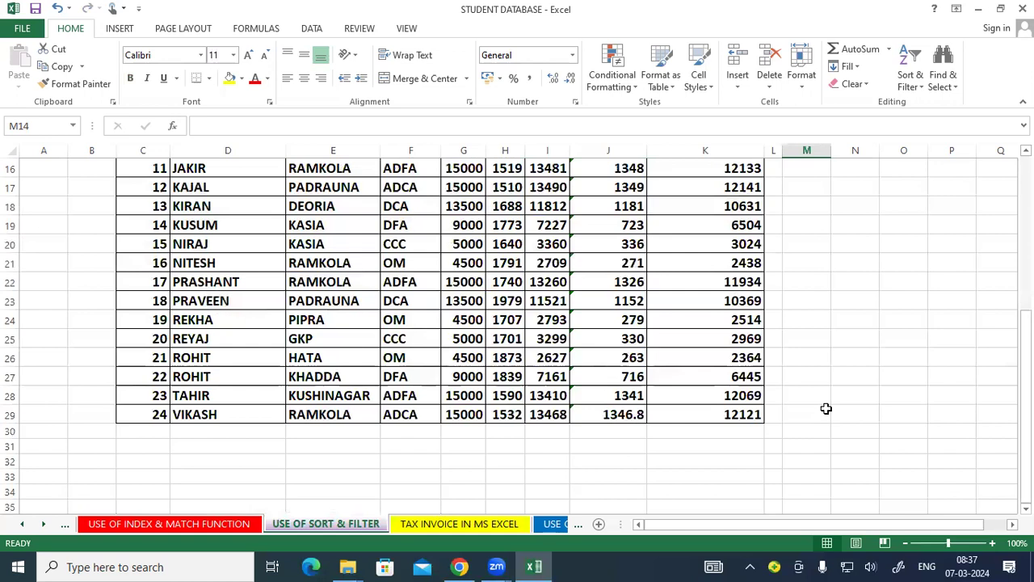
{"action": "scroll", "coordinate": [801, 396], "scroll_direction": "up", "scroll_amount": 5}
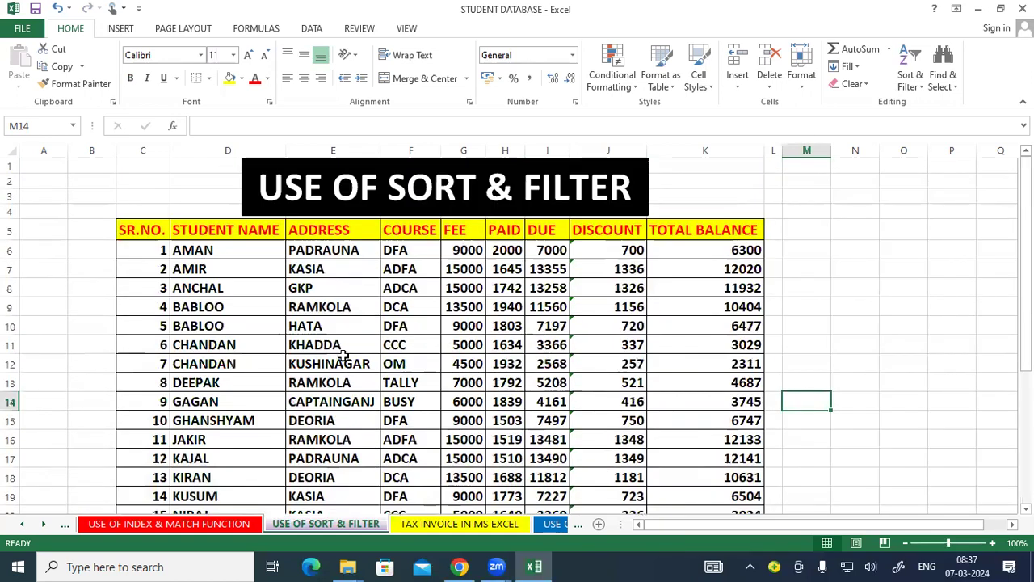
{"action": "left_click_drag", "start_coordinate": [225, 254], "coordinate": [231, 428]}
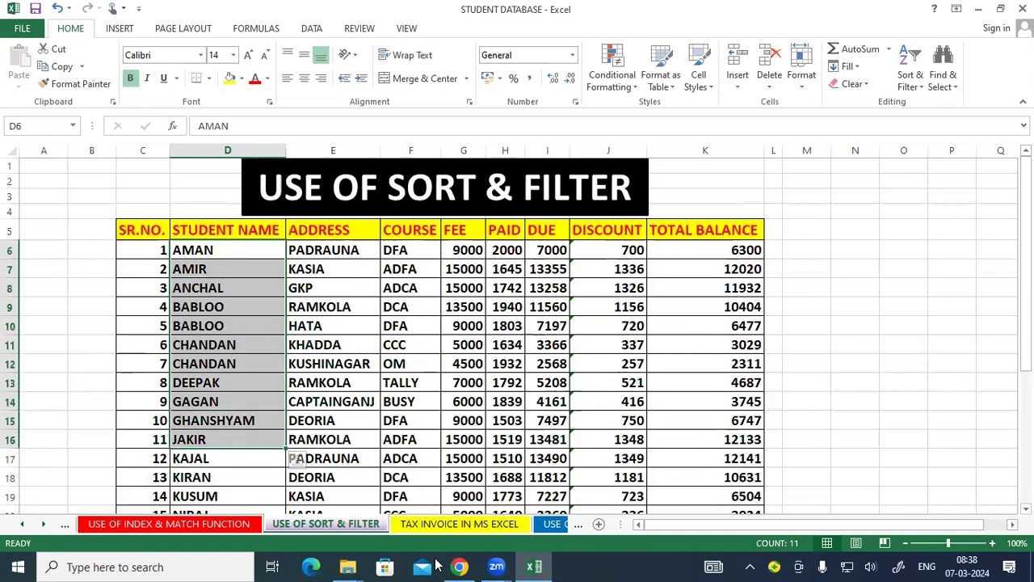
{"action": "left_click", "coordinate": [742, 525]}
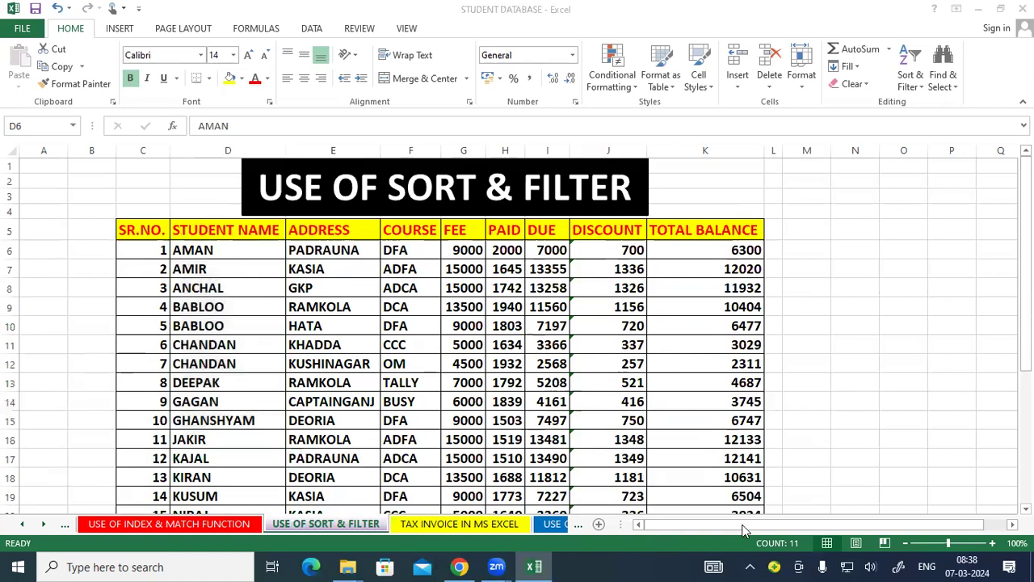
{"action": "left_click", "coordinate": [826, 286]}
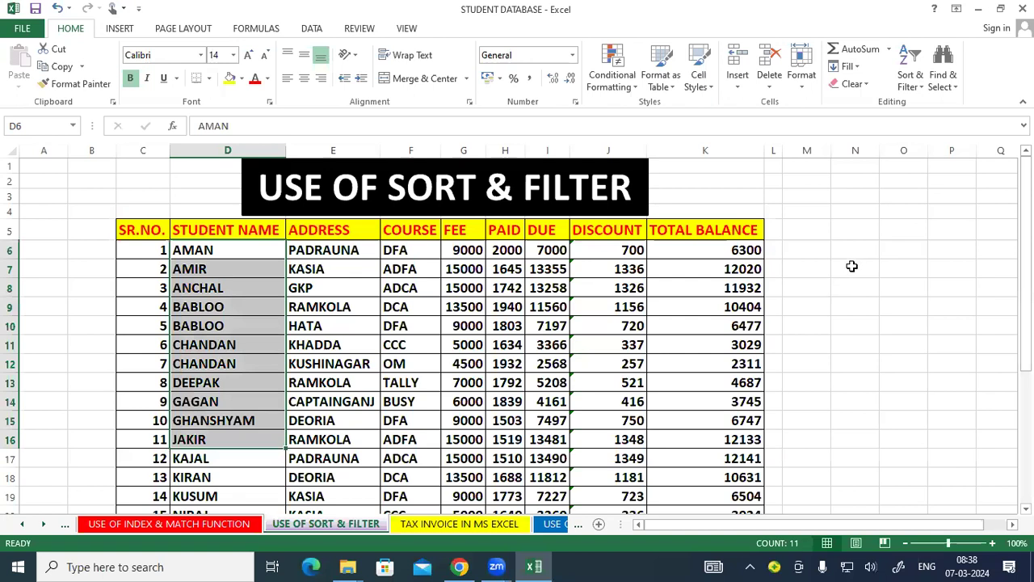
{"action": "left_click", "coordinate": [851, 266]}
{"action": "key", "text": "ctrl+z"}
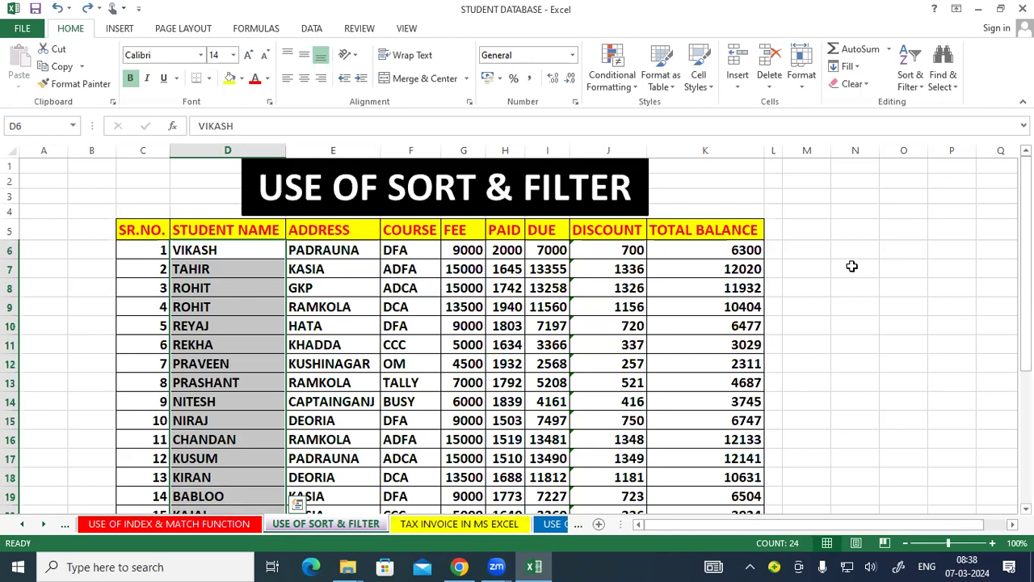
Examine the STUDENT NAME, ADDRESS and COURSE columns as possible fields to sort by.
{"action": "left_click", "coordinate": [849, 266]}
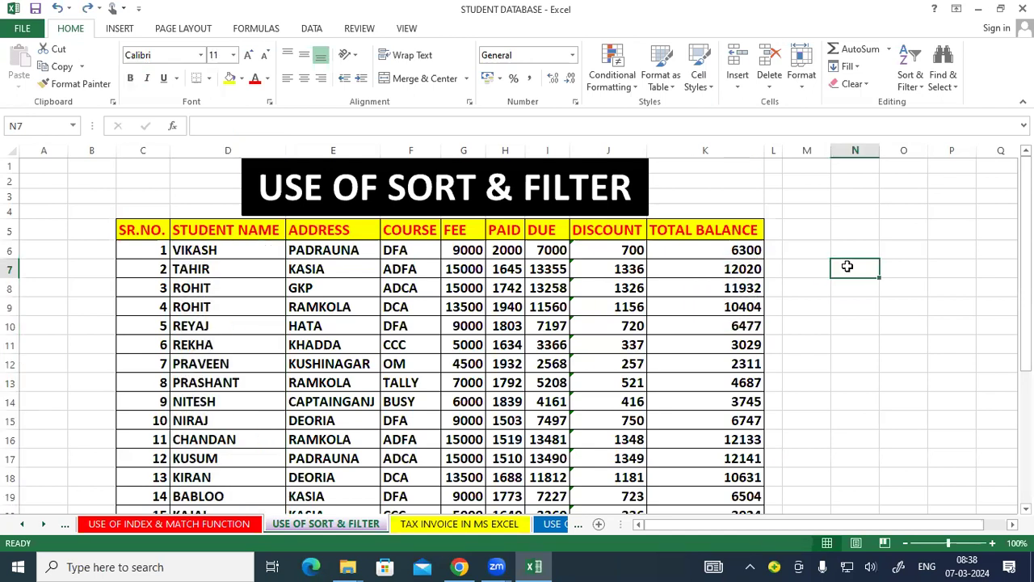
{"action": "left_click_drag", "start_coordinate": [251, 231], "coordinate": [256, 458]}
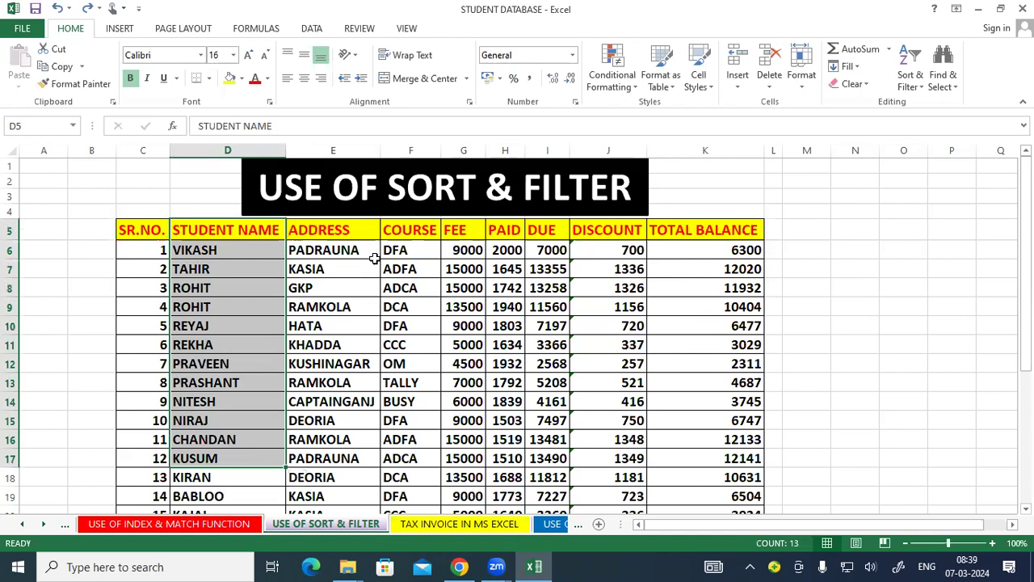
{"action": "left_click_drag", "start_coordinate": [364, 229], "coordinate": [347, 380]}
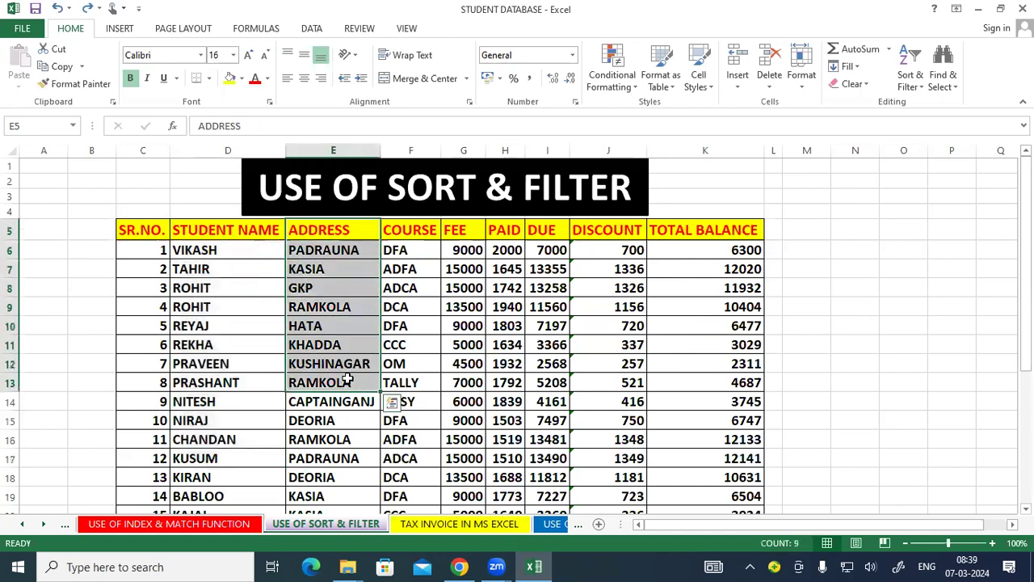
{"action": "left_click_drag", "start_coordinate": [411, 231], "coordinate": [420, 321]}
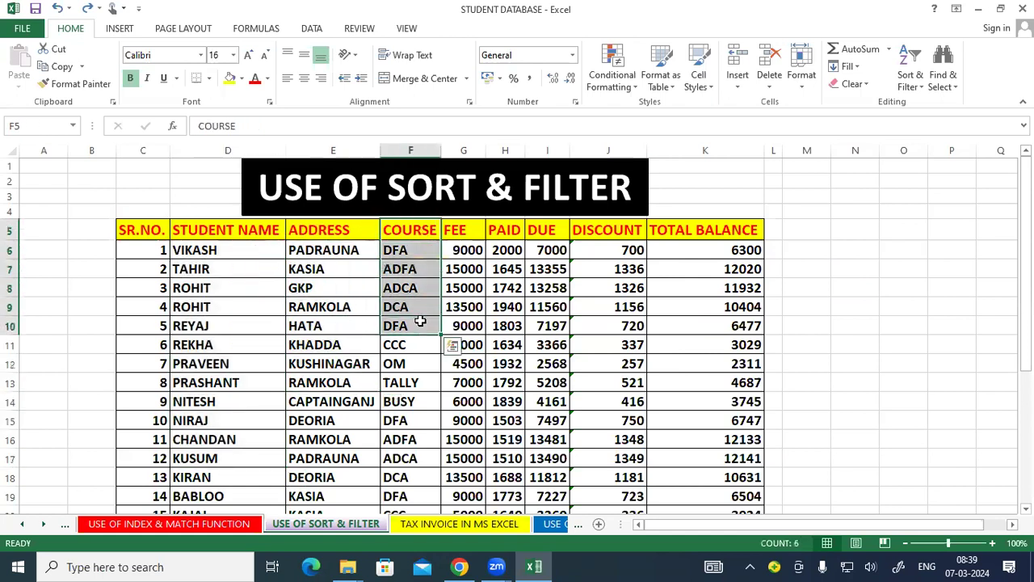
{"action": "left_click", "coordinate": [929, 360]}
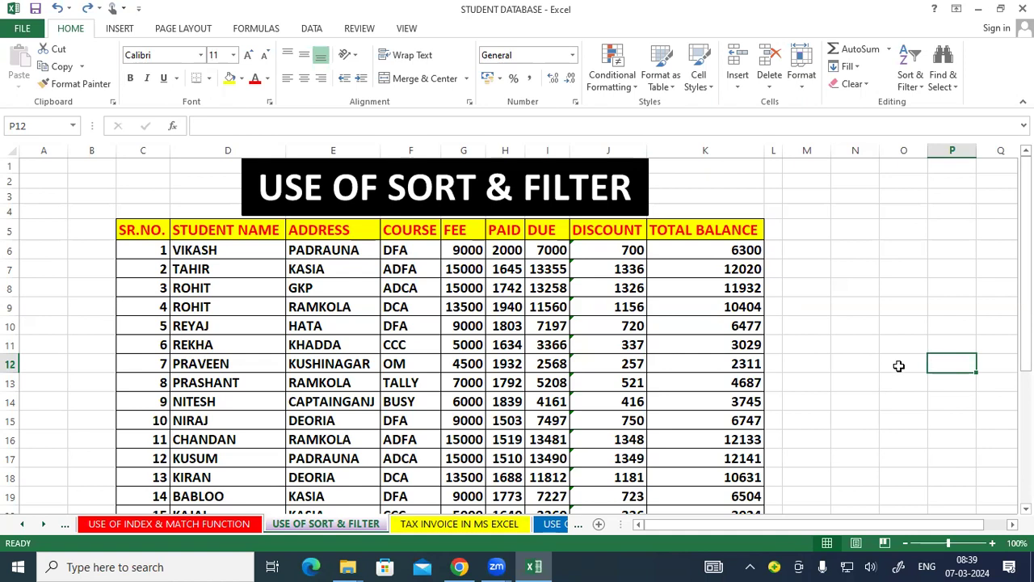
{"action": "left_click", "coordinate": [897, 368]}
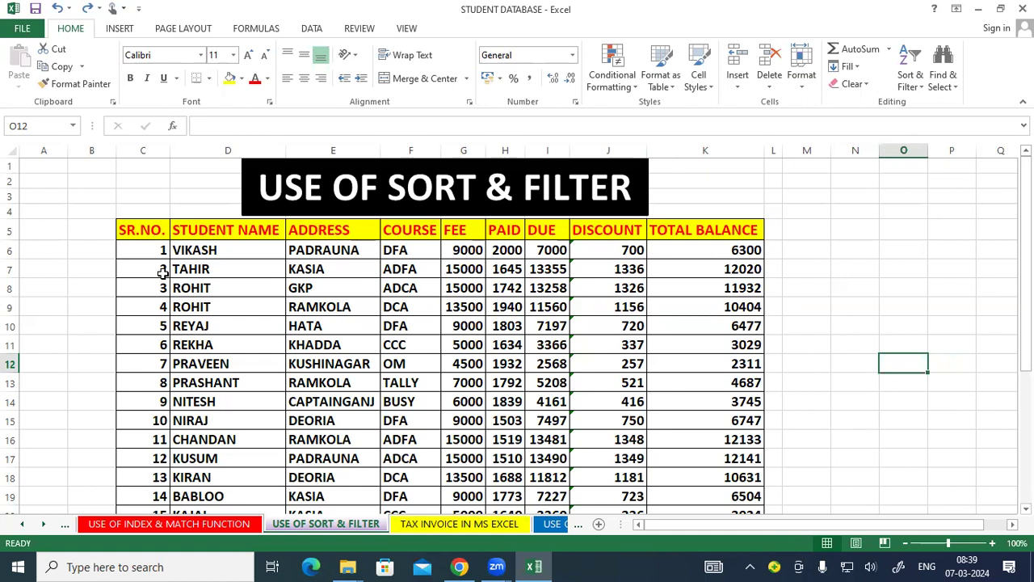
Sort the STUDENT NAME column D5:D29 from A to Z, expanding the selection to include the whole records.
{"action": "scroll", "coordinate": [256, 307], "scroll_direction": "down", "scroll_amount": 1}
{"action": "left_click_drag", "start_coordinate": [231, 185], "coordinate": [209, 483]}
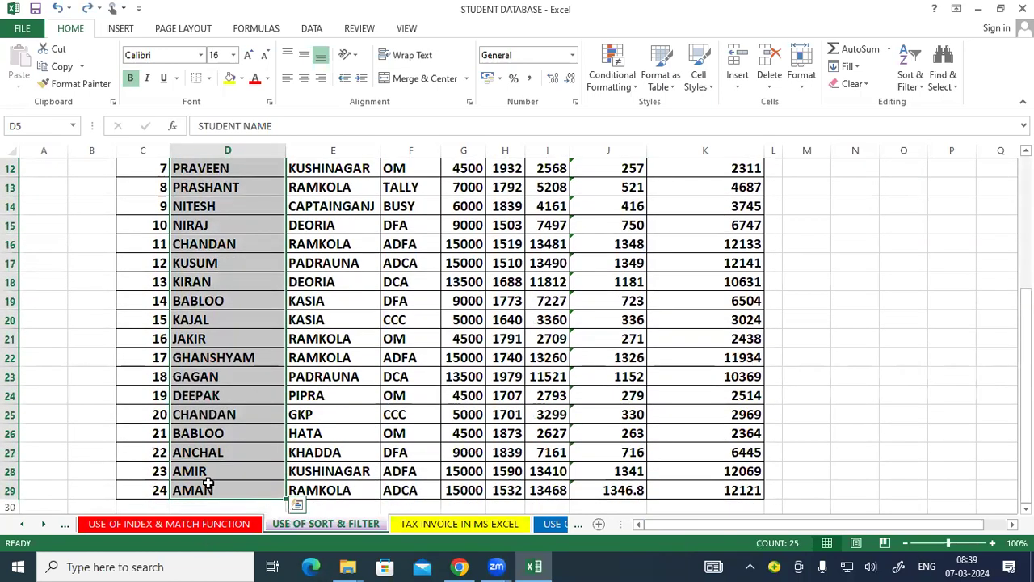
{"action": "scroll", "coordinate": [214, 456], "scroll_direction": "up", "scroll_amount": 4}
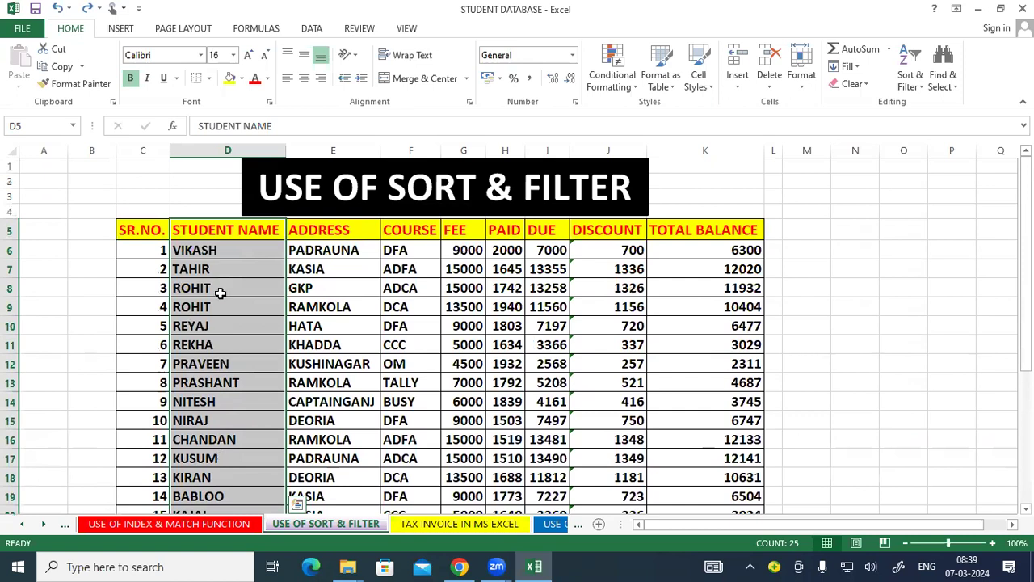
{"action": "left_click", "coordinate": [915, 77]}
{"action": "left_click", "coordinate": [929, 102]}
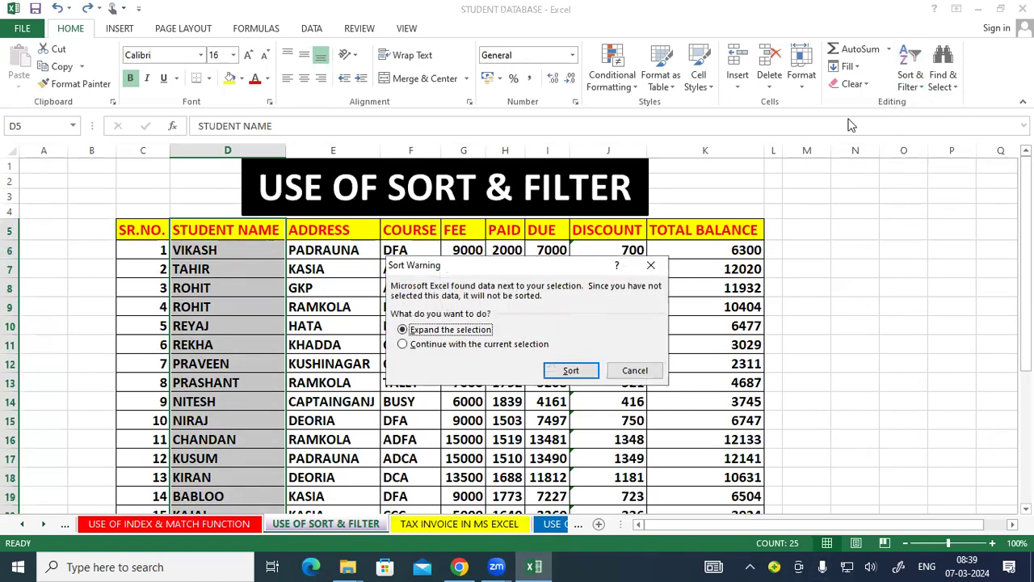
{"action": "left_click", "coordinate": [571, 372]}
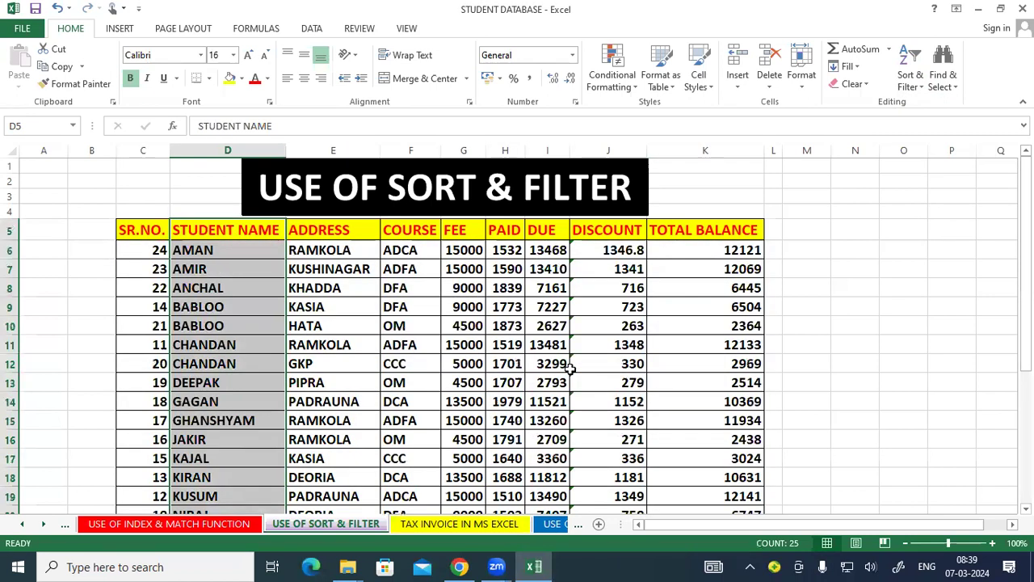
{"action": "left_click", "coordinate": [850, 322]}
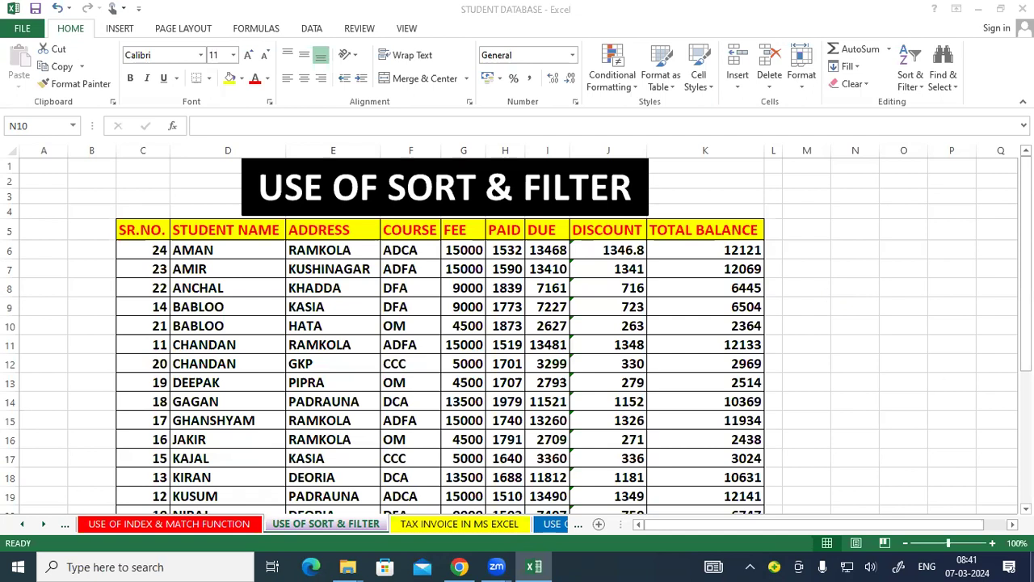
Review the order of the sorted student names in D6:D11 and compare it with the addresses in E6:E9.
{"action": "left_click", "coordinate": [804, 310]}
{"action": "left_click", "coordinate": [195, 247]}
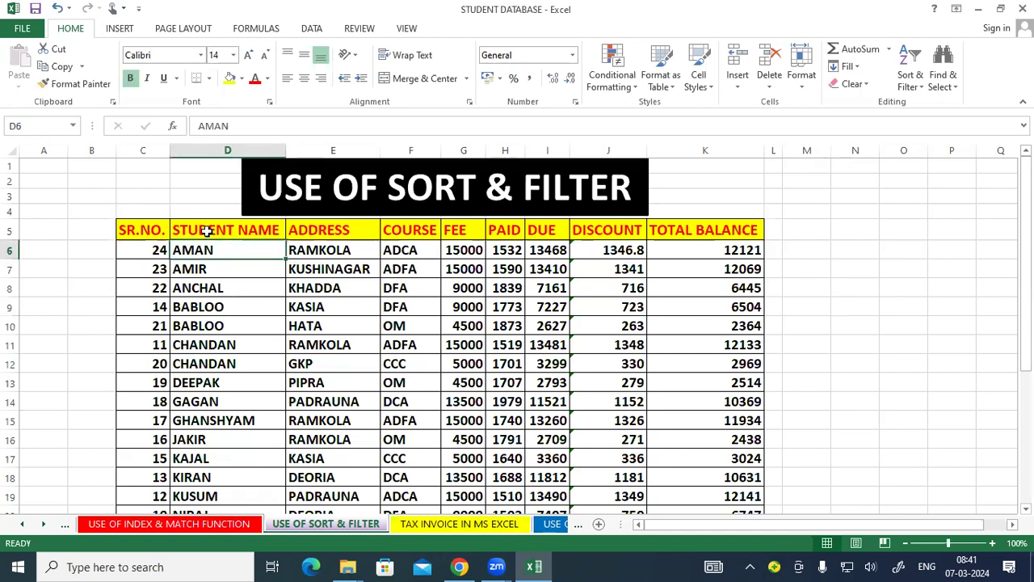
{"action": "left_click", "coordinate": [209, 311]}
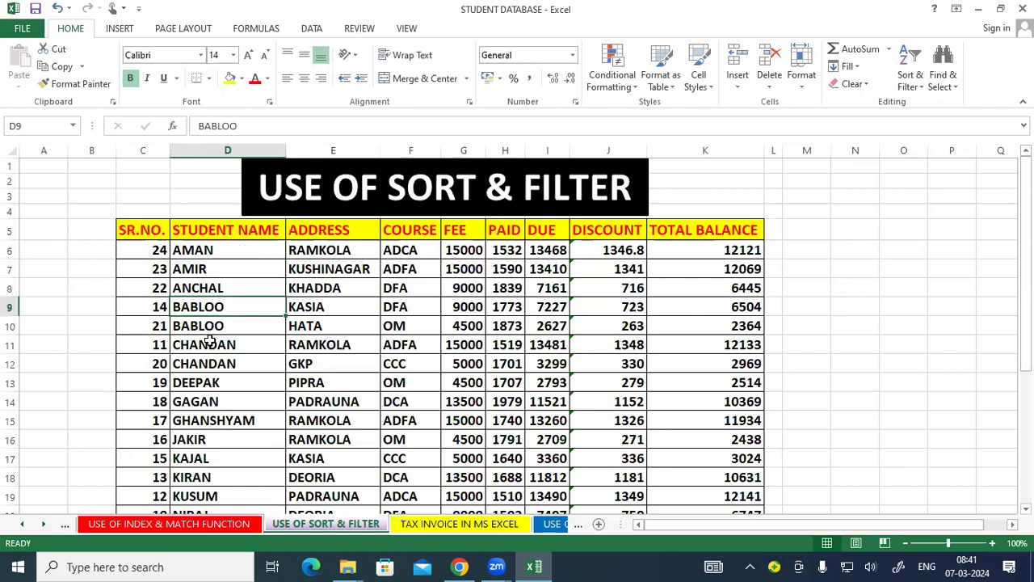
{"action": "left_click", "coordinate": [209, 340]}
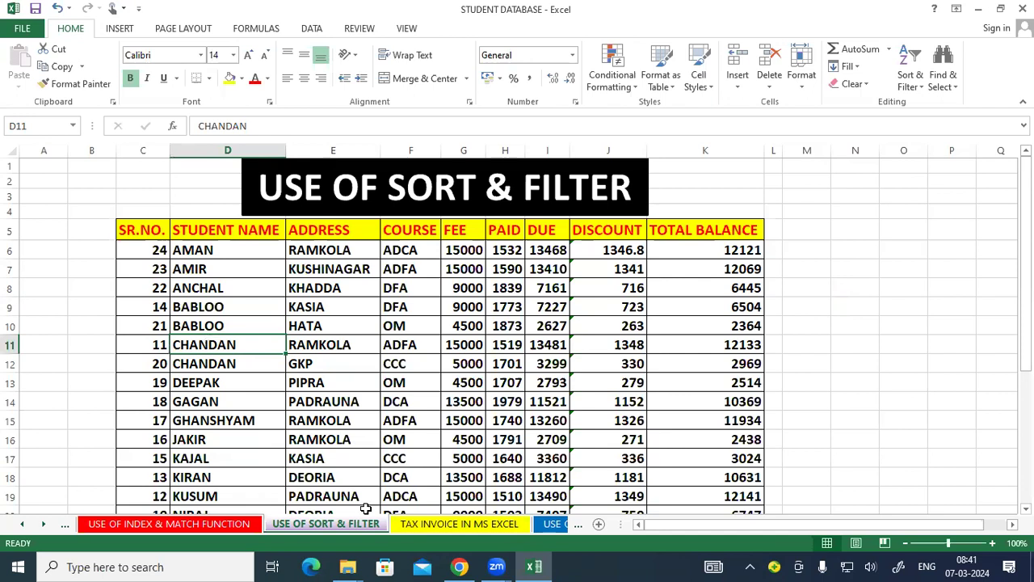
{"action": "mouse_move", "coordinate": [504, 565]}
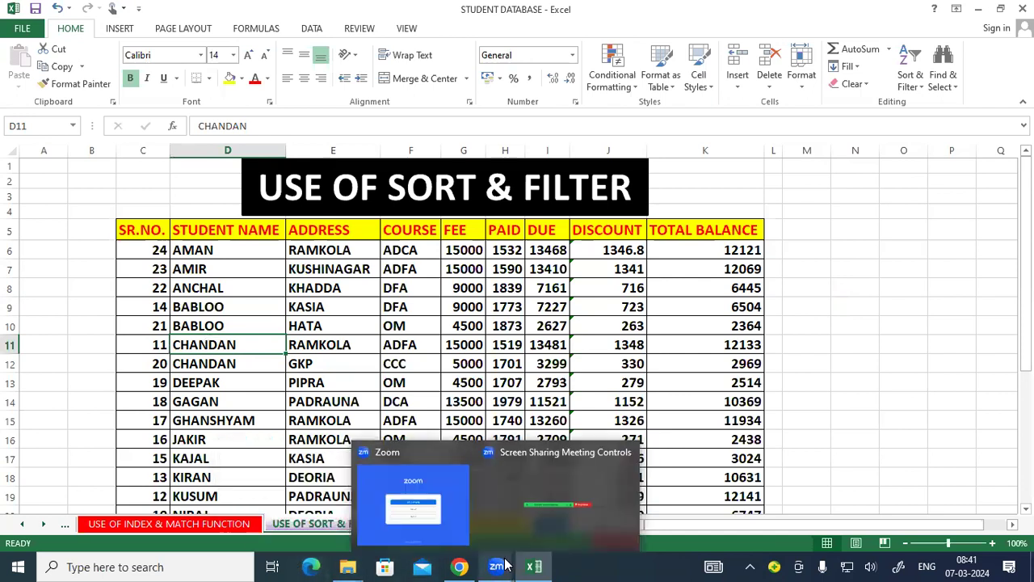
{"action": "left_click", "coordinate": [883, 380]}
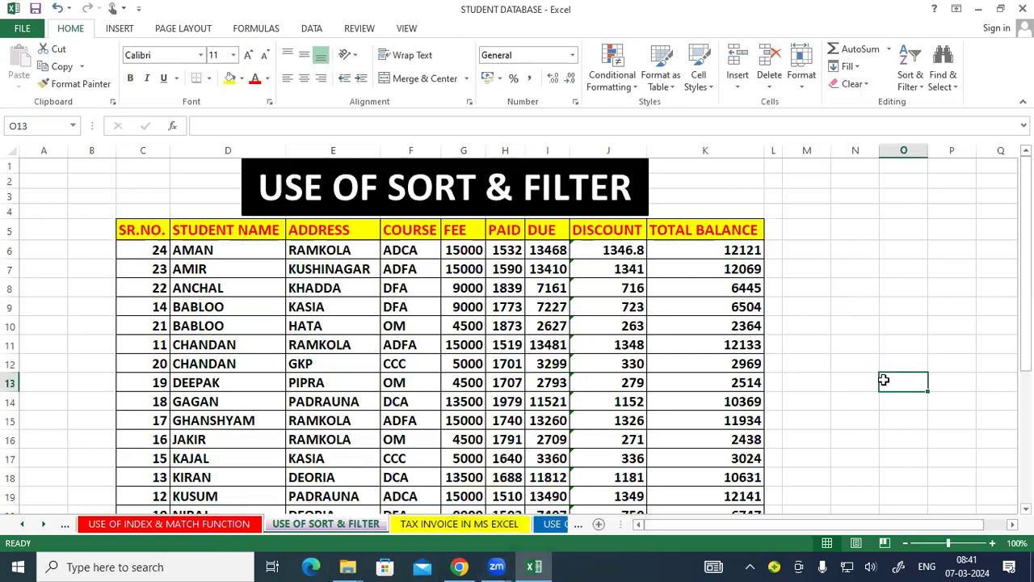
{"action": "left_click_drag", "start_coordinate": [216, 249], "coordinate": [206, 344]}
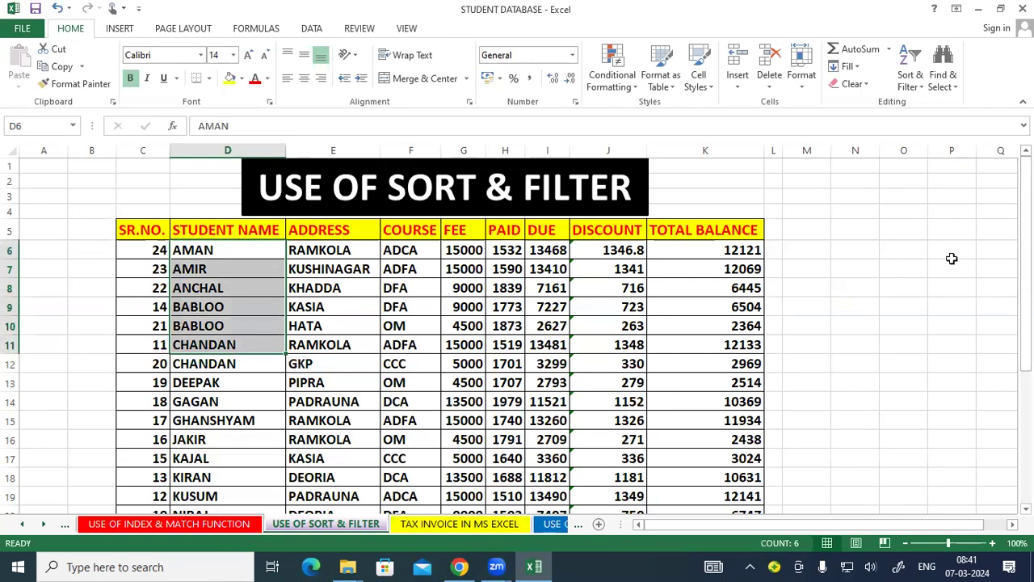
{"action": "left_click", "coordinate": [877, 288]}
{"action": "left_click_drag", "start_coordinate": [346, 250], "coordinate": [347, 314]}
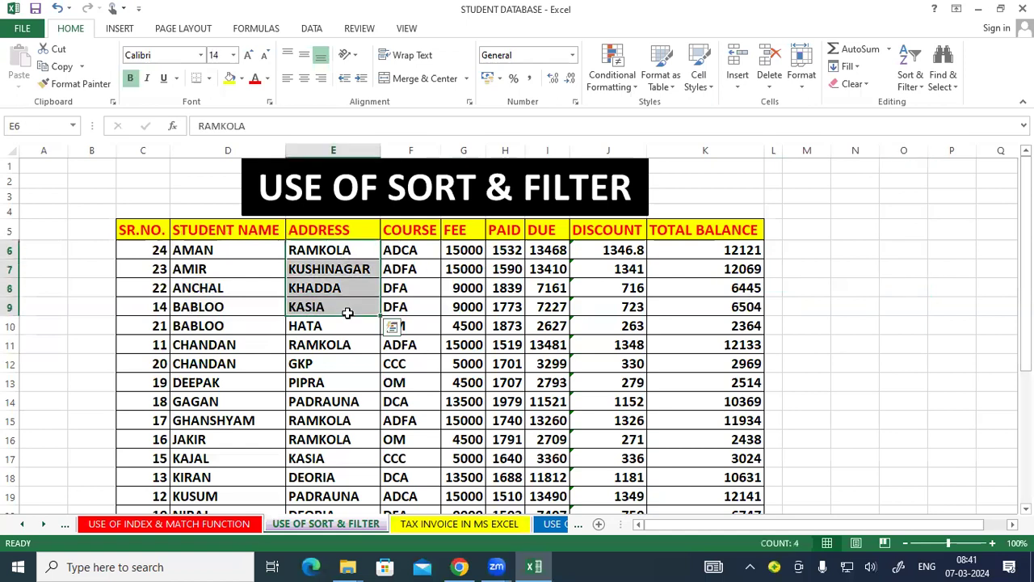
{"action": "left_click", "coordinate": [891, 311]}
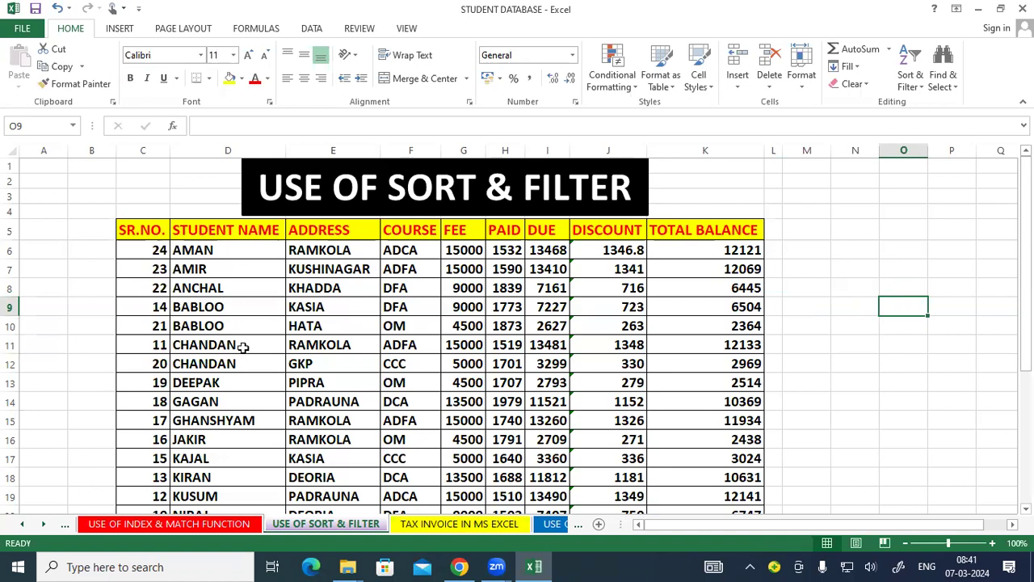
Sort the ADDRESS column E5:E29 from A to Z with the selection expanded, and check the sorted records.
{"action": "left_click_drag", "start_coordinate": [344, 230], "coordinate": [344, 486]}
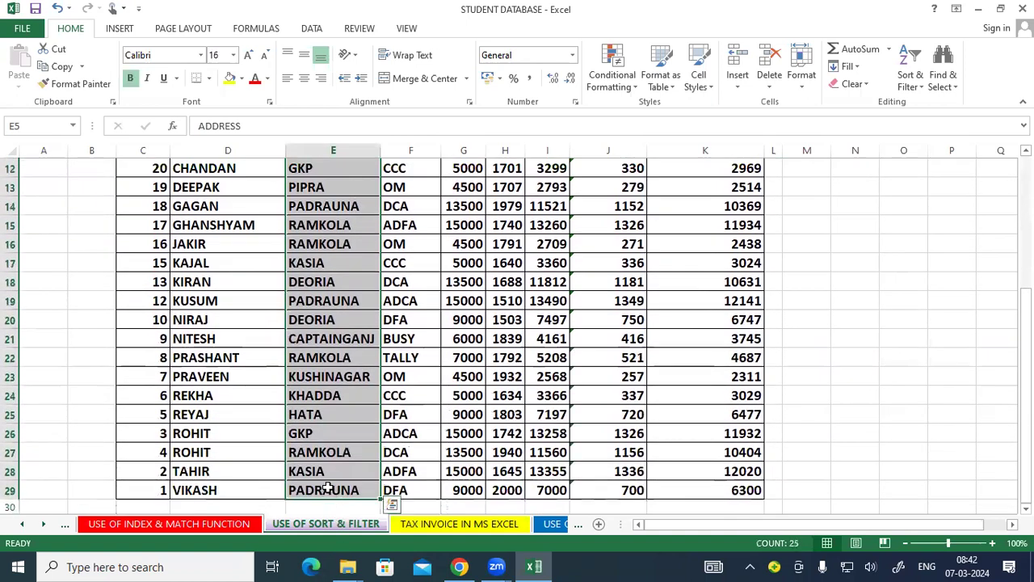
{"action": "left_click", "coordinate": [911, 81]}
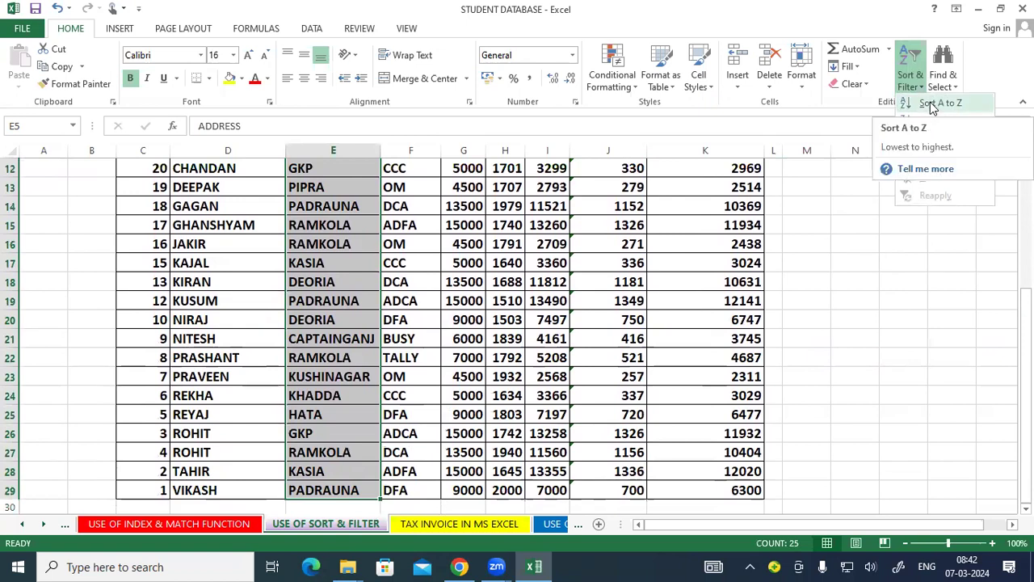
{"action": "left_click", "coordinate": [937, 104]}
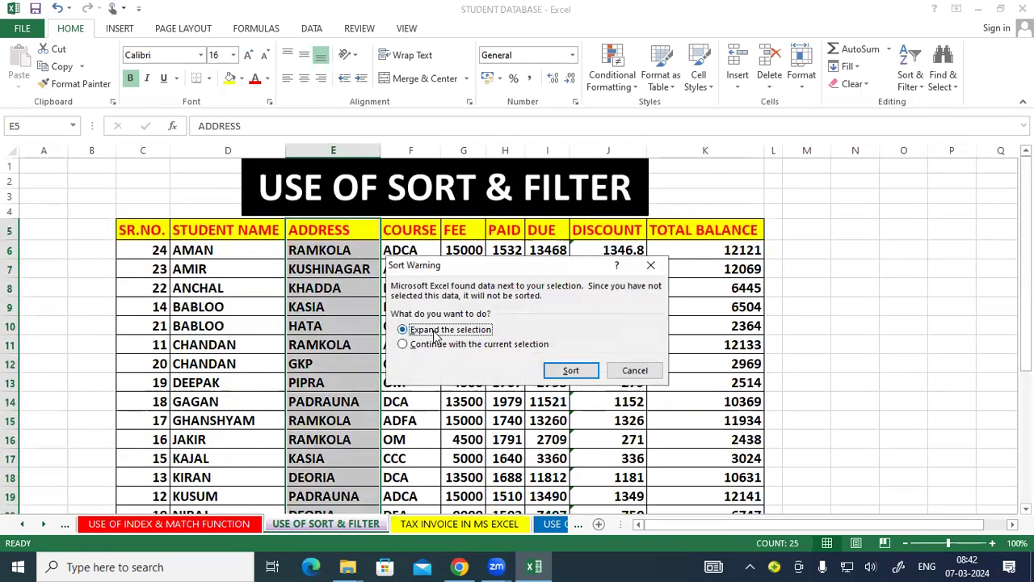
{"action": "left_click", "coordinate": [586, 369]}
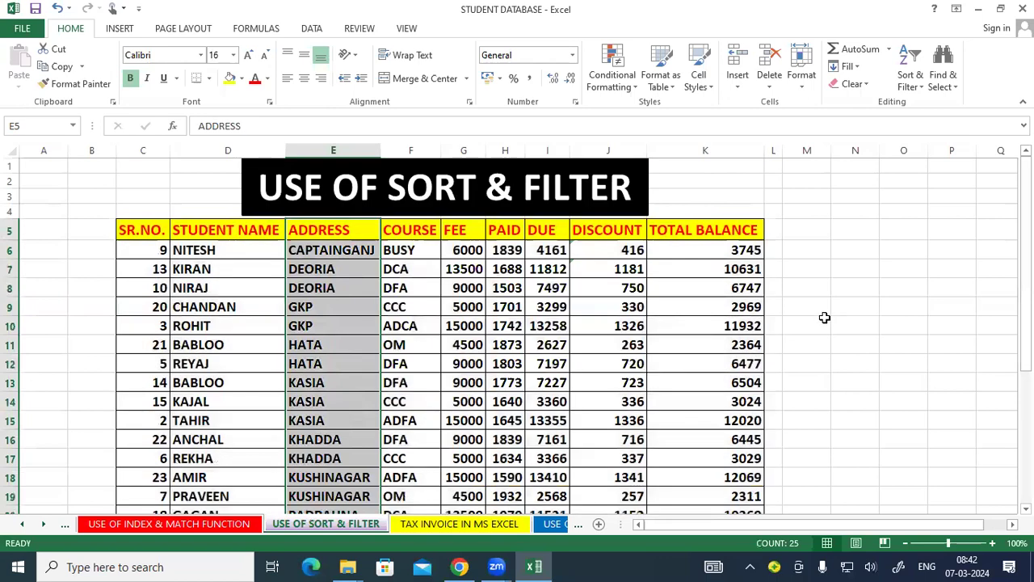
{"action": "left_click", "coordinate": [878, 310]}
{"action": "scroll", "coordinate": [877, 311], "scroll_direction": "down", "scroll_amount": 6}
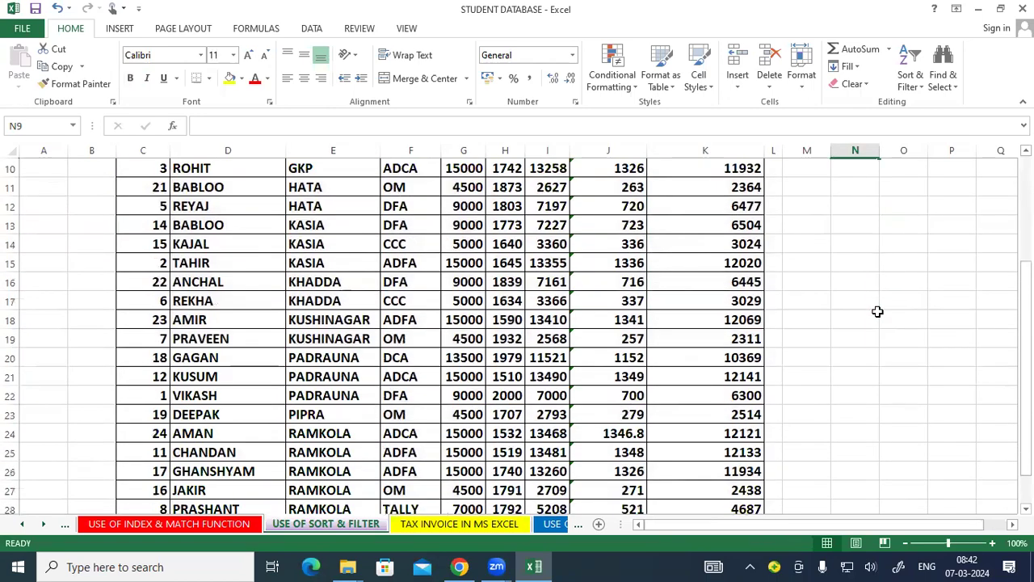
Review the sorted records down to row 29, including whether the whole record in row 24 stays together.
{"action": "scroll", "coordinate": [877, 313], "scroll_direction": "up", "scroll_amount": 2}
{"action": "scroll", "coordinate": [878, 312], "scroll_direction": "up", "scroll_amount": 3}
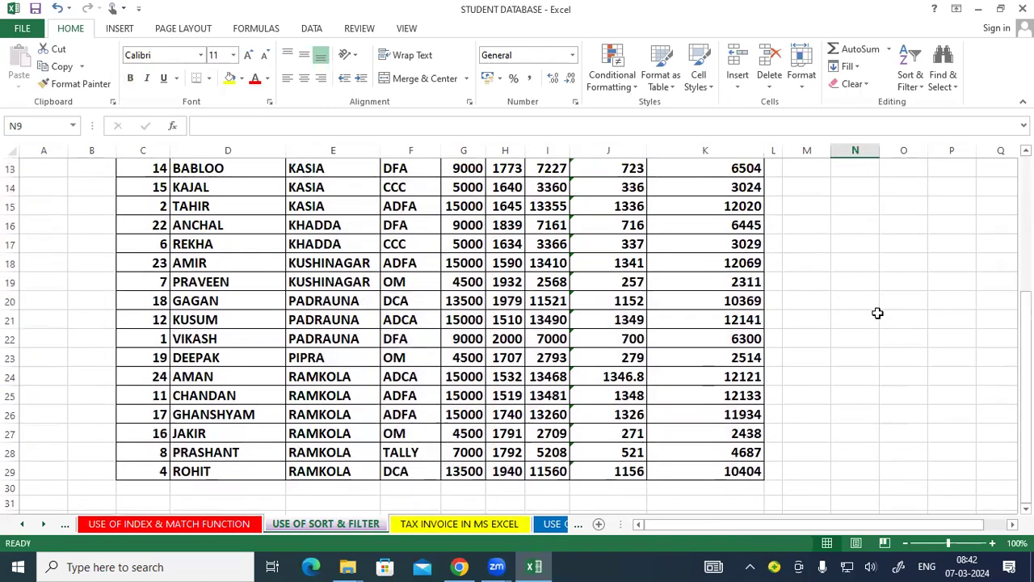
{"action": "scroll", "coordinate": [877, 312], "scroll_direction": "down", "scroll_amount": 3}
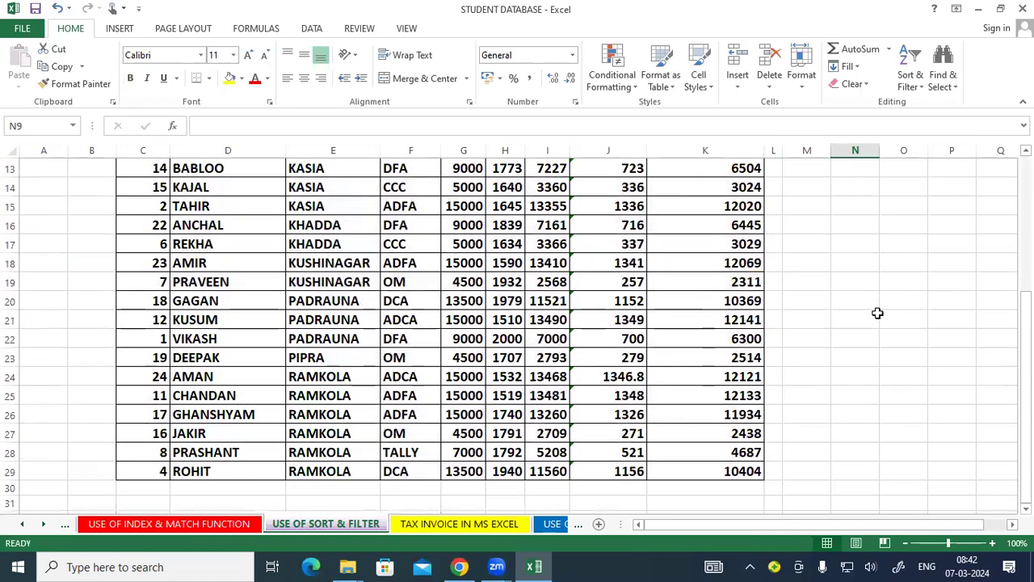
{"action": "left_click_drag", "start_coordinate": [144, 377], "coordinate": [521, 377]}
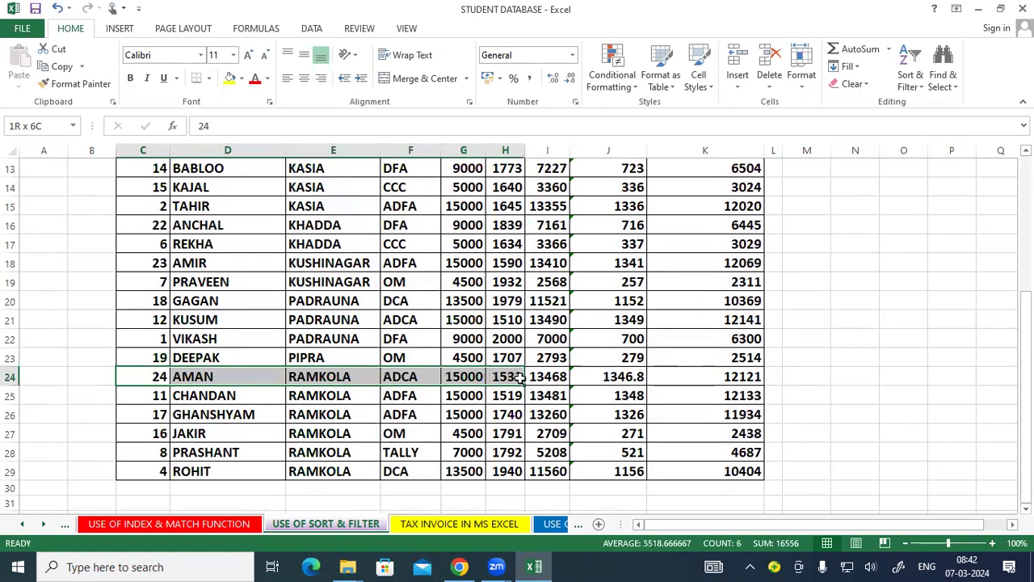
{"action": "left_click", "coordinate": [895, 321]}
{"action": "scroll", "coordinate": [800, 336], "scroll_direction": "up", "scroll_amount": 2}
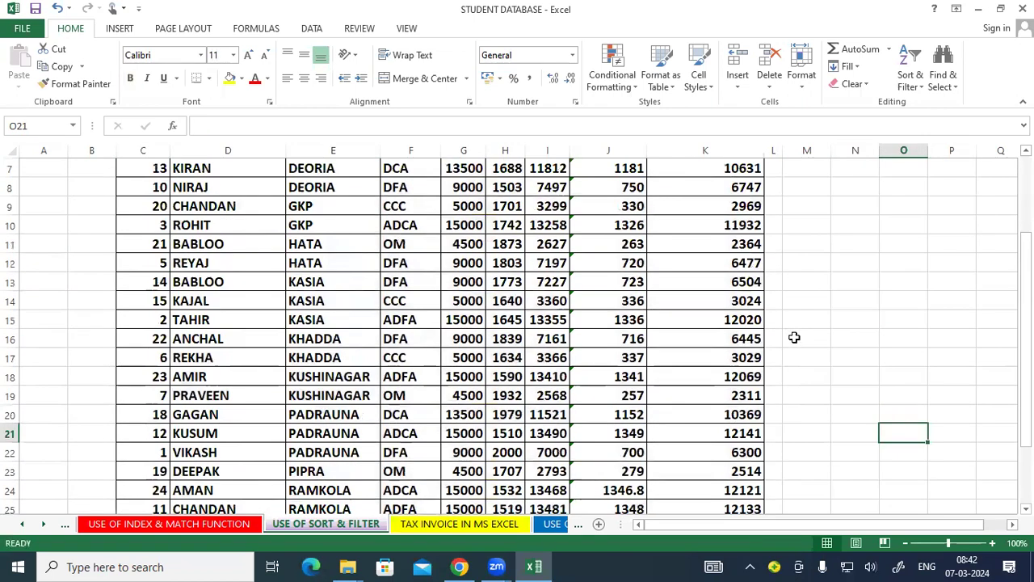
{"action": "scroll", "coordinate": [794, 337], "scroll_direction": "up", "scroll_amount": 2}
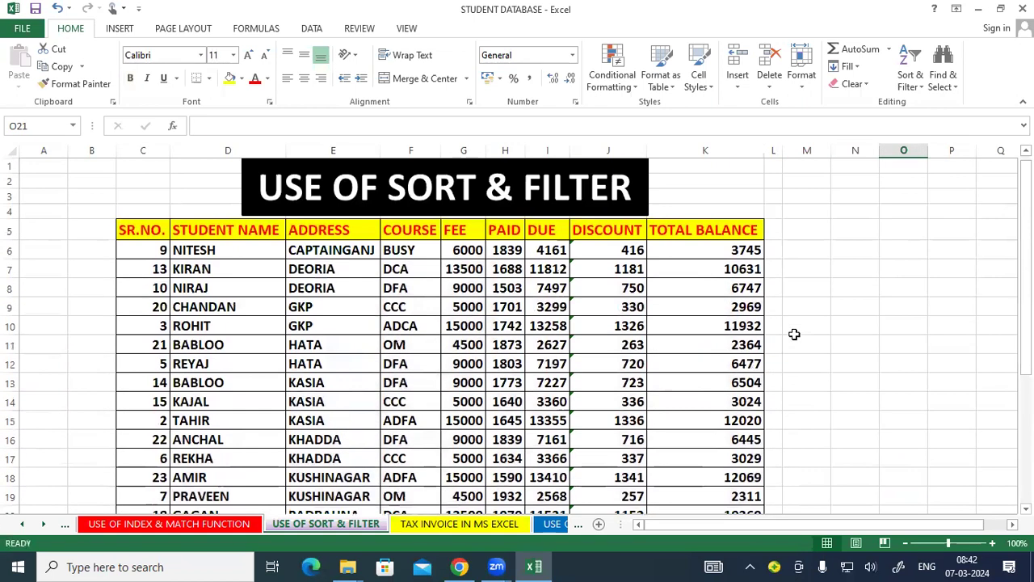
Examine the alphabetical order and grouping of the addresses in the ADDRESS column, starting from E6.
{"action": "left_click", "coordinate": [313, 248]}
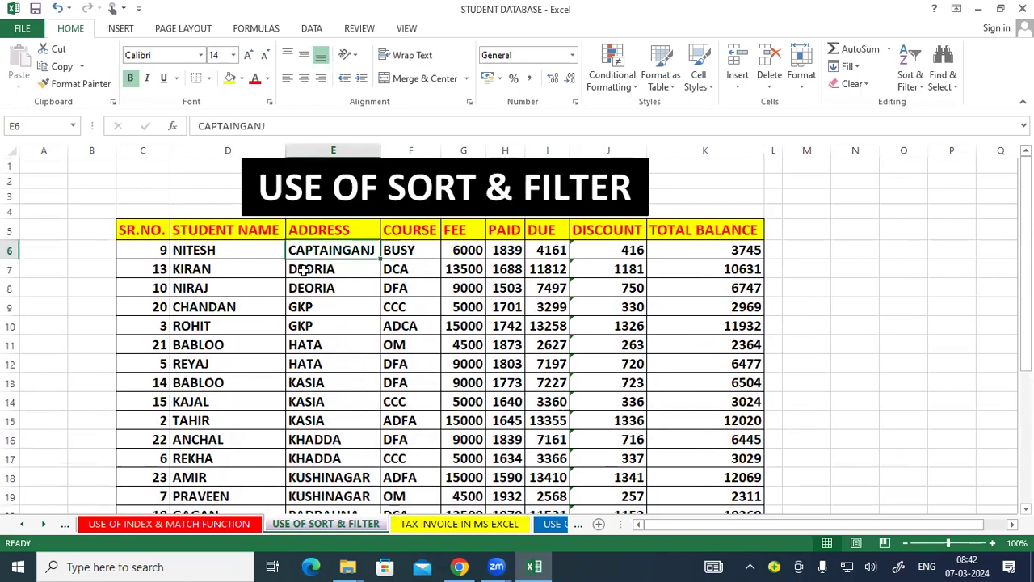
{"action": "left_click", "coordinate": [305, 270]}
{"action": "key", "text": "Down"}
{"action": "key", "text": "Down"}
{"action": "key", "text": "Down"}
{"action": "key", "text": "Down"}
{"action": "key", "text": "Down"}
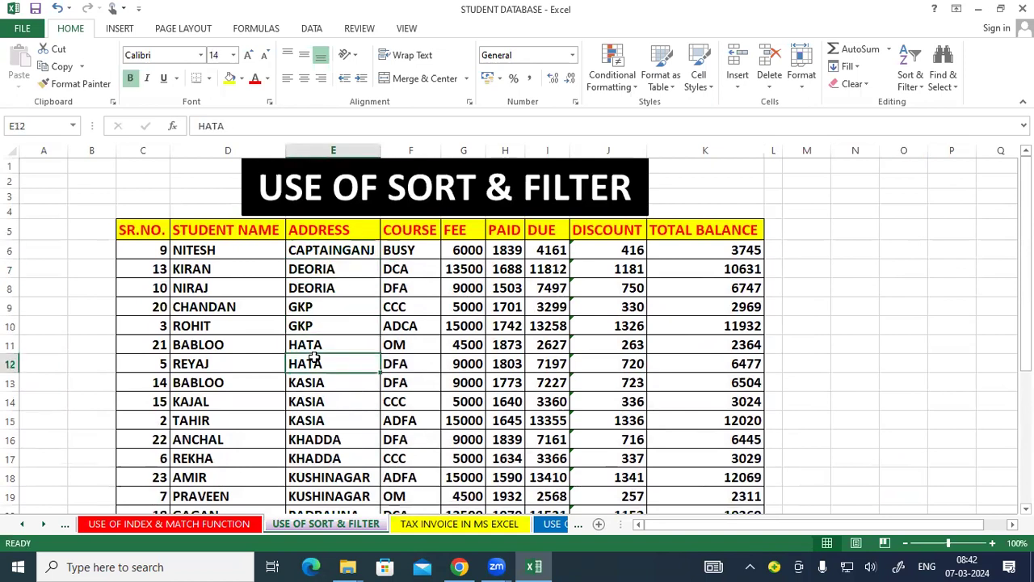
{"action": "left_click", "coordinate": [328, 271]}
{"action": "left_click_drag", "start_coordinate": [325, 283], "coordinate": [330, 265]}
{"action": "scroll", "coordinate": [330, 300], "scroll_direction": "down", "scroll_amount": 1}
{"action": "scroll", "coordinate": [319, 276], "scroll_direction": "down", "scroll_amount": 1}
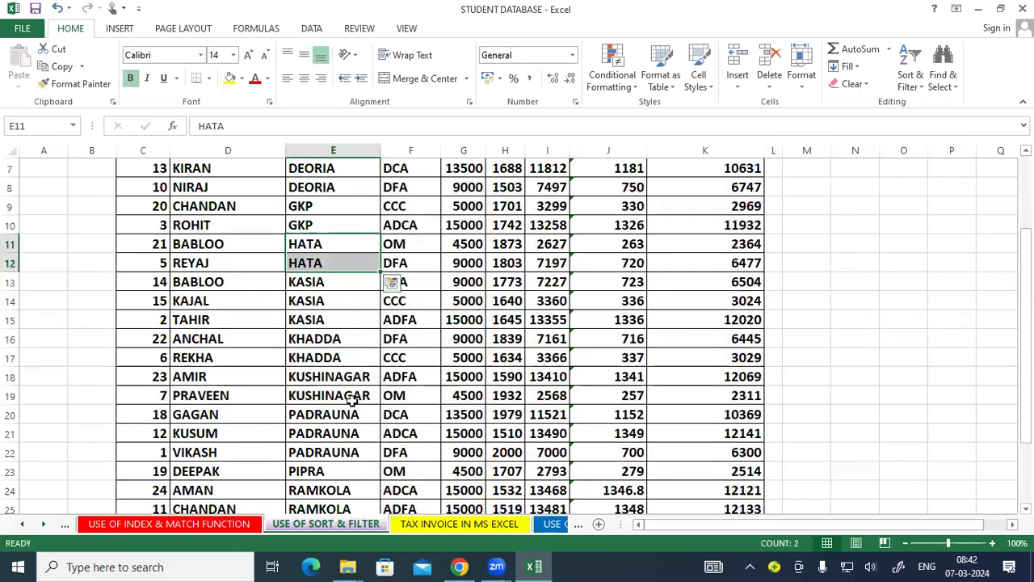
Undo the last sort of the ADDRESS column.
{"action": "left_click", "coordinate": [919, 377]}
{"action": "key", "text": "ctrl+z"}
{"action": "scroll", "coordinate": [679, 358], "scroll_direction": "up", "scroll_amount": 2}
Replace the address in cell E17 with AYODHYA.
{"action": "scroll", "coordinate": [376, 386], "scroll_direction": "down", "scroll_amount": 1}
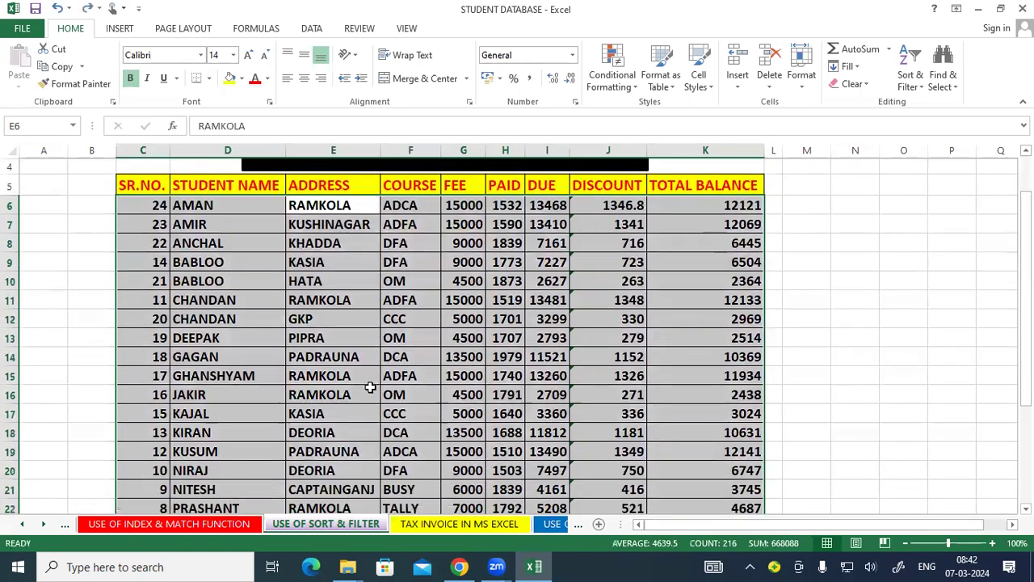
{"action": "left_click", "coordinate": [339, 409]}
{"action": "double_click", "coordinate": [340, 410]}
{"action": "key", "text": "BackSpace"}
{"action": "key", "text": "BackSpace"}
{"action": "key", "text": "BackSpace"}
{"action": "key", "text": "BackSpace"}
{"action": "key", "text": "BackSpace"}
{"action": "type", "text": "AYODHYA"}
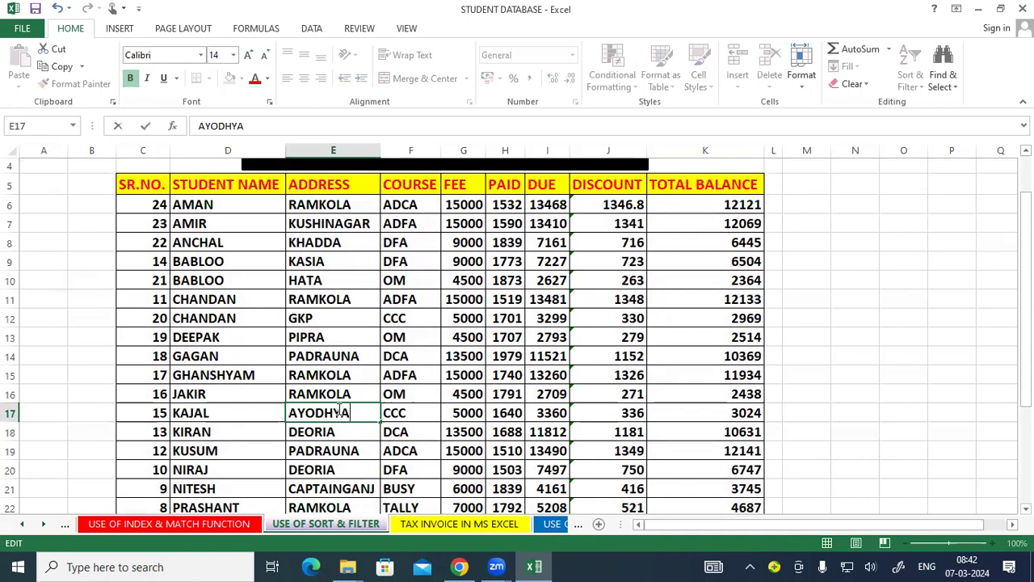
{"action": "left_click", "coordinate": [921, 323]}
Sort the ADDRESS column E5:E29 from A to Z with the selection expanded, and check the reordered records.
{"action": "left_click_drag", "start_coordinate": [336, 186], "coordinate": [331, 483]}
{"action": "scroll", "coordinate": [319, 454], "scroll_direction": "up", "scroll_amount": 2}
{"action": "left_click", "coordinate": [921, 87]}
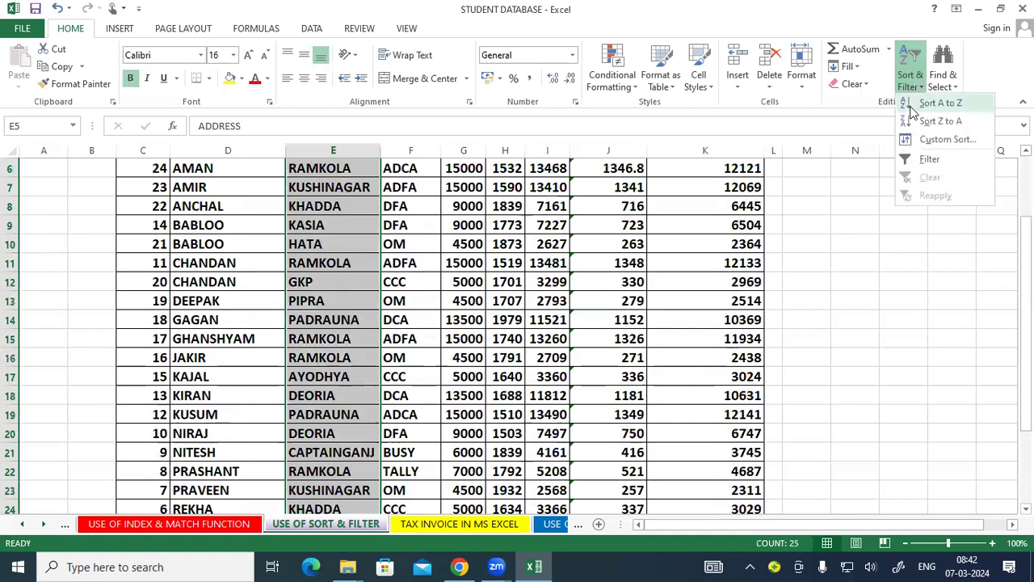
{"action": "left_click", "coordinate": [941, 103]}
{"action": "left_click", "coordinate": [575, 371]}
{"action": "left_click", "coordinate": [877, 364]}
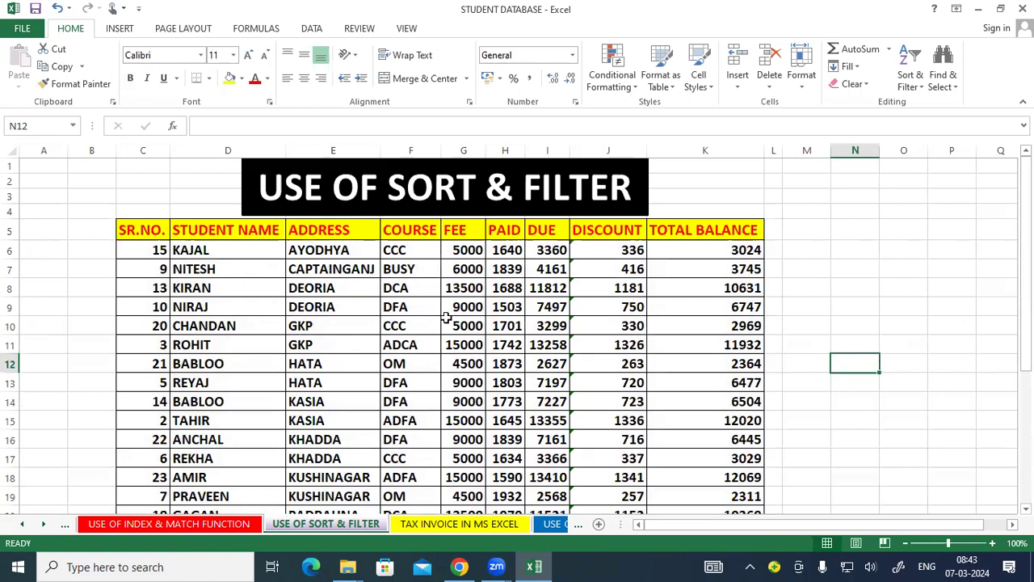
{"action": "left_click", "coordinate": [330, 312]}
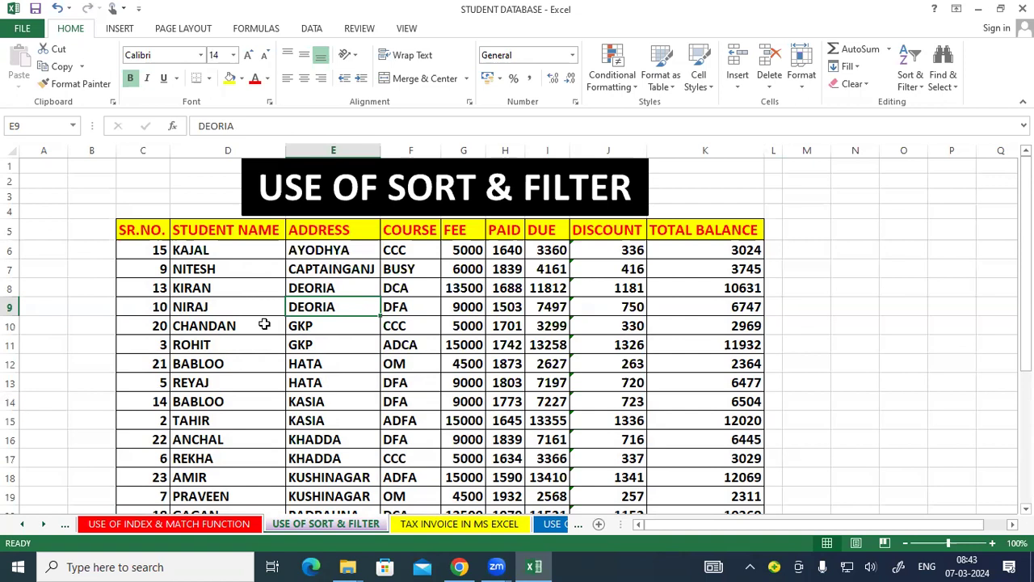
{"action": "left_click", "coordinate": [931, 450]}
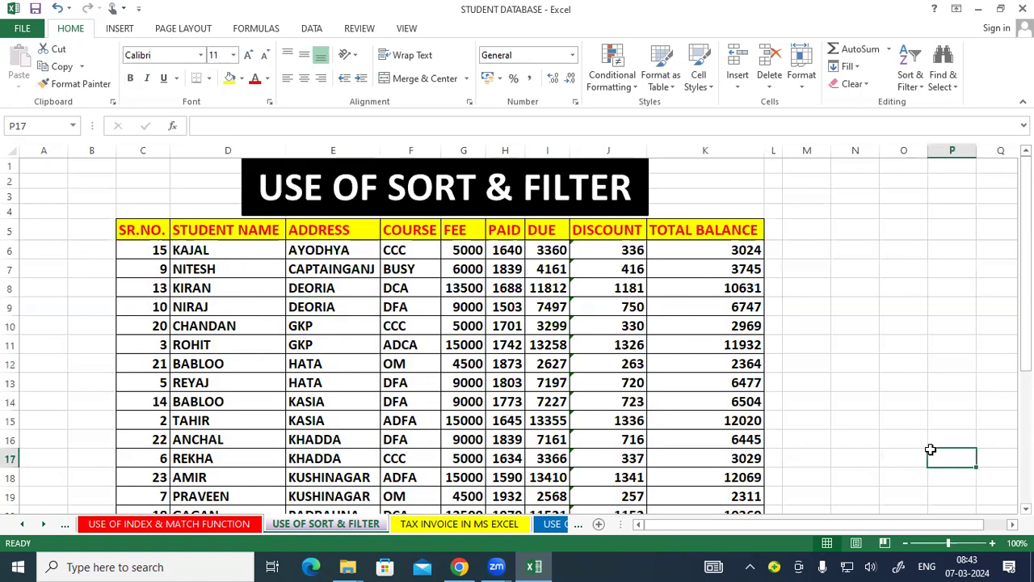
Undo the address sort, the AYODHYA edit and the student name sort to restore the original SR.NO. order.
{"action": "key", "text": "ctrl+z"}
{"action": "key", "text": "ctrl+z"}
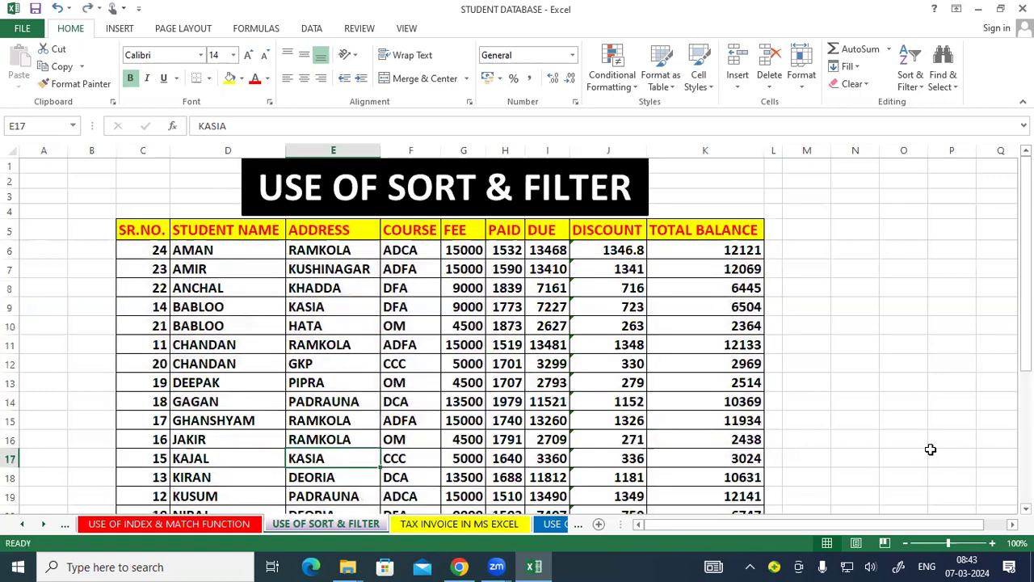
{"action": "key", "text": "ctrl+z"}
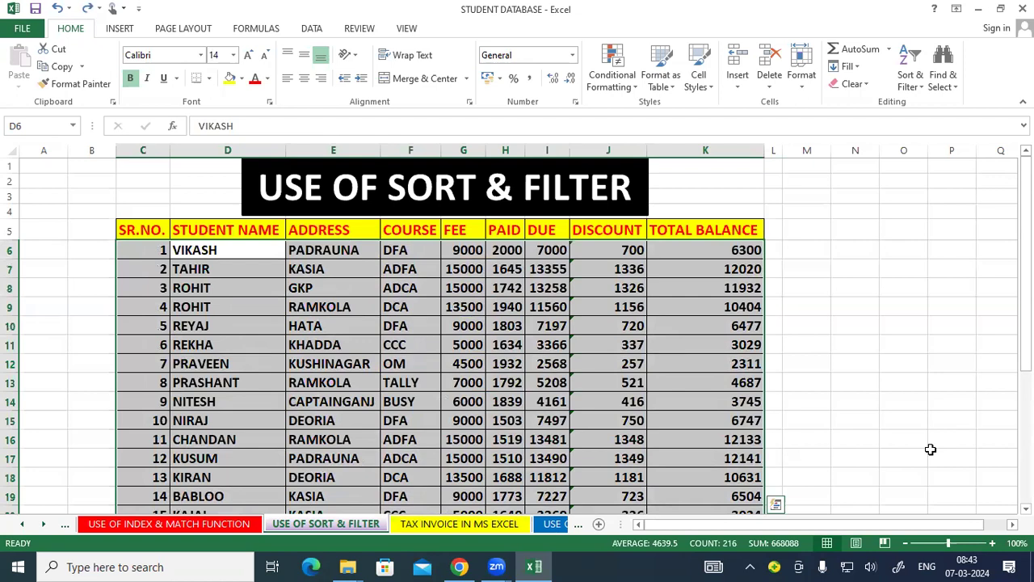
{"action": "left_click", "coordinate": [930, 450]}
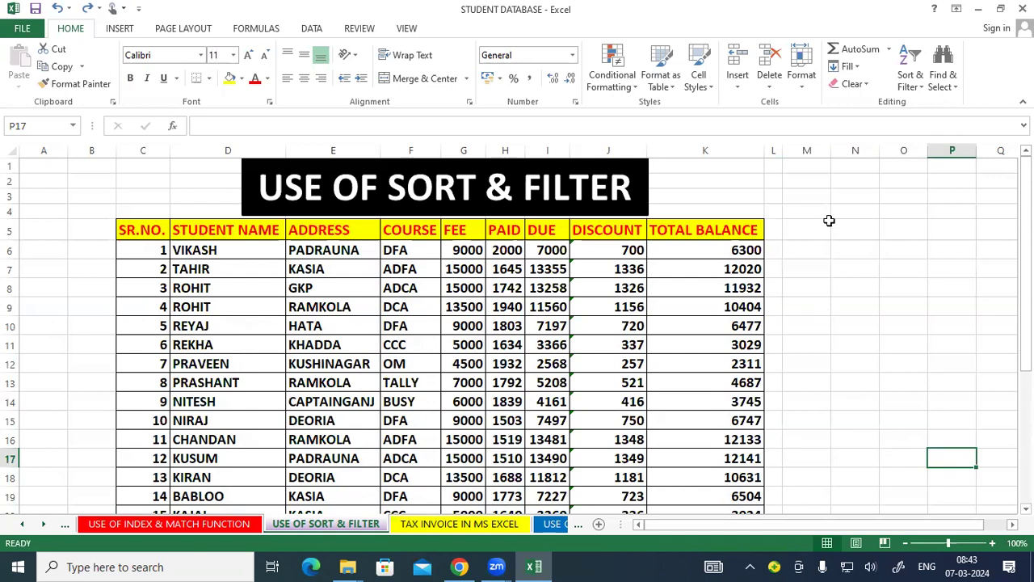
Examine the STUDENT NAME column and the ADDRESS range E5:E29 as fields for picking out records.
{"action": "left_click", "coordinate": [835, 254]}
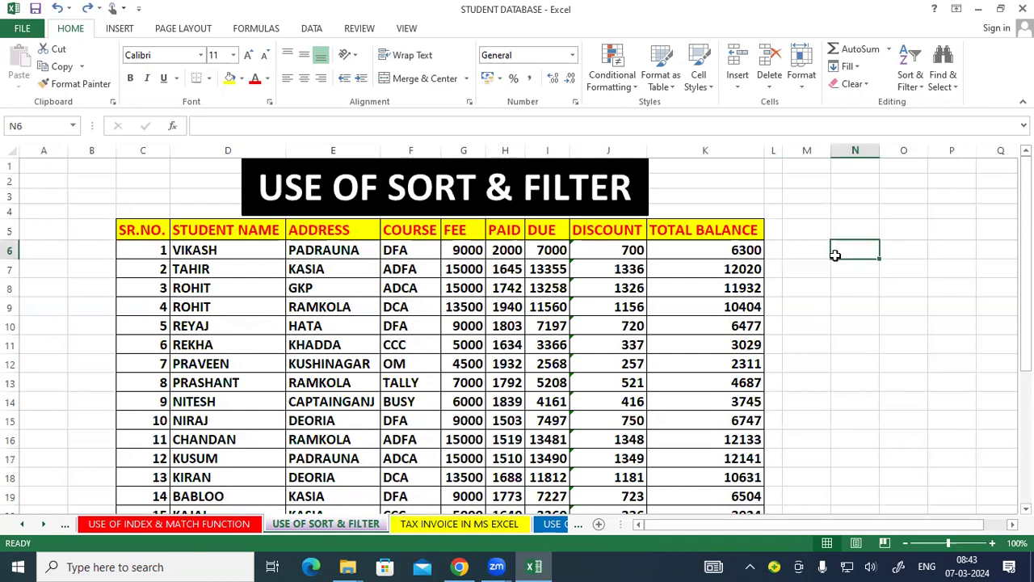
{"action": "left_click_drag", "start_coordinate": [218, 231], "coordinate": [207, 302]}
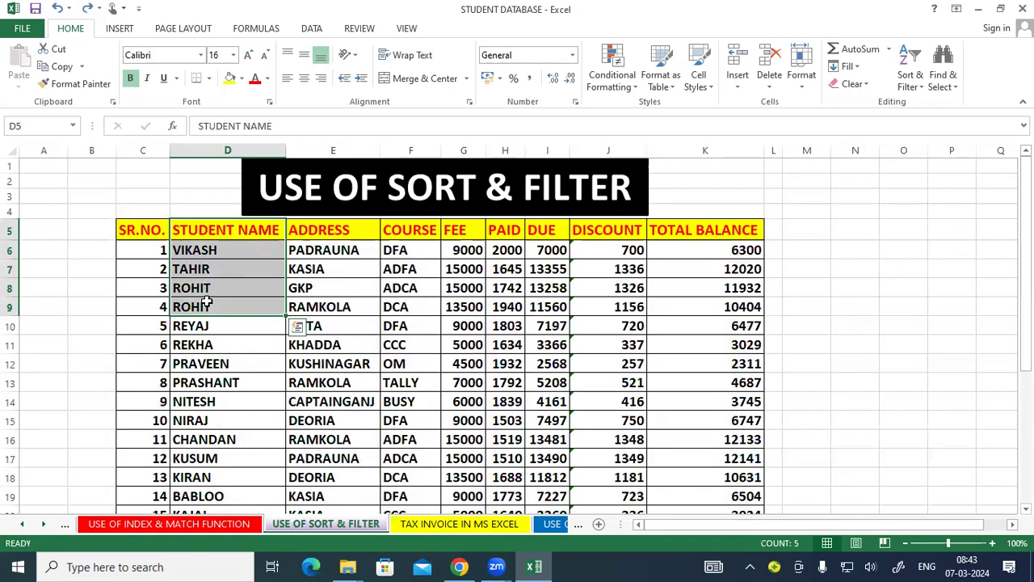
{"action": "left_click", "coordinate": [523, 398]}
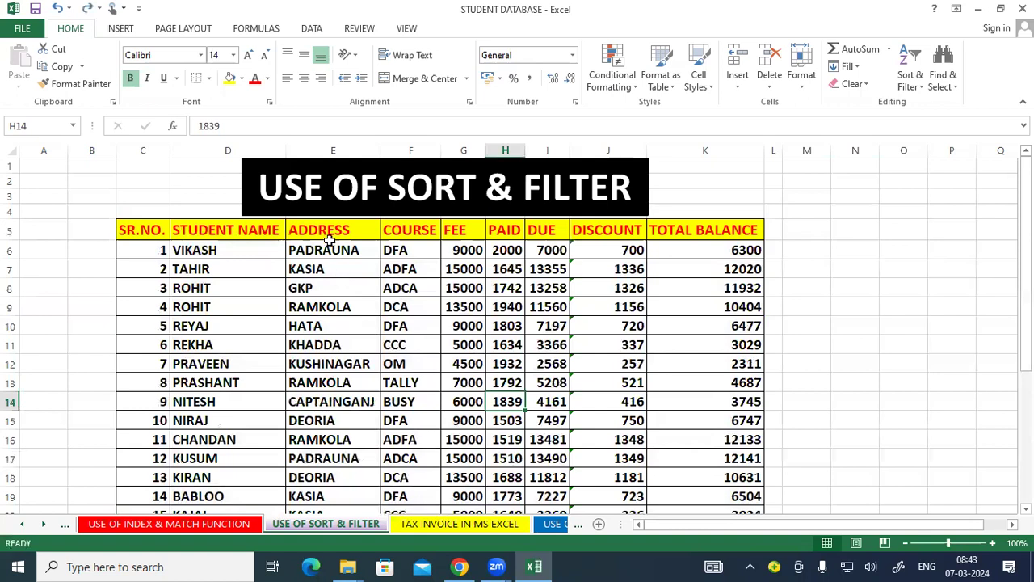
{"action": "left_click_drag", "start_coordinate": [335, 232], "coordinate": [343, 509]}
{"action": "scroll", "coordinate": [879, 462], "scroll_direction": "up", "scroll_amount": 4}
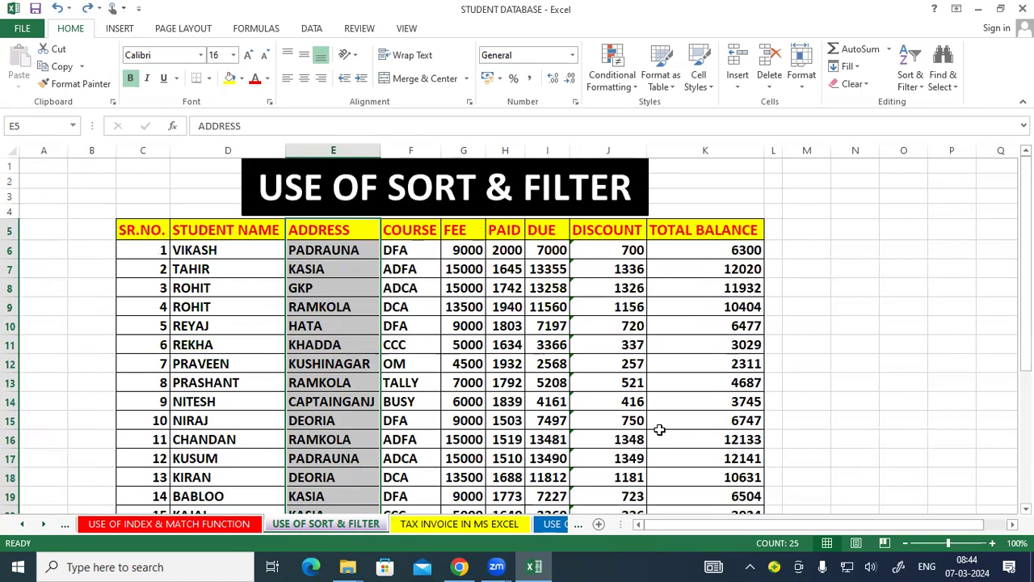
{"action": "left_click", "coordinate": [835, 366]}
Turn on filtering for the whole student table C5:K29.
{"action": "left_click", "coordinate": [911, 69]}
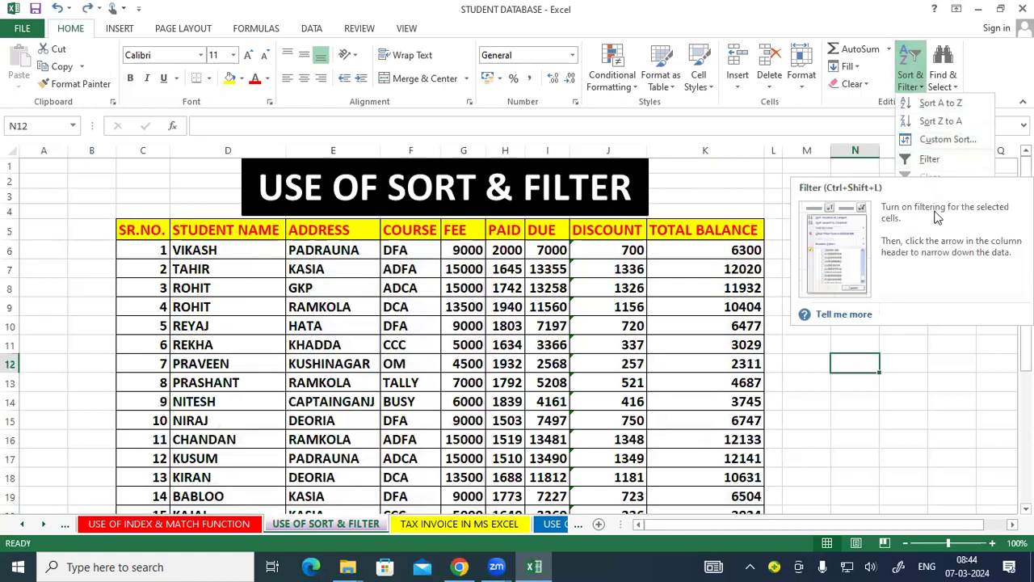
{"action": "left_click", "coordinate": [934, 352]}
{"action": "left_click_drag", "start_coordinate": [143, 231], "coordinate": [694, 445]}
{"action": "scroll", "coordinate": [561, 402], "scroll_direction": "up", "scroll_amount": 4}
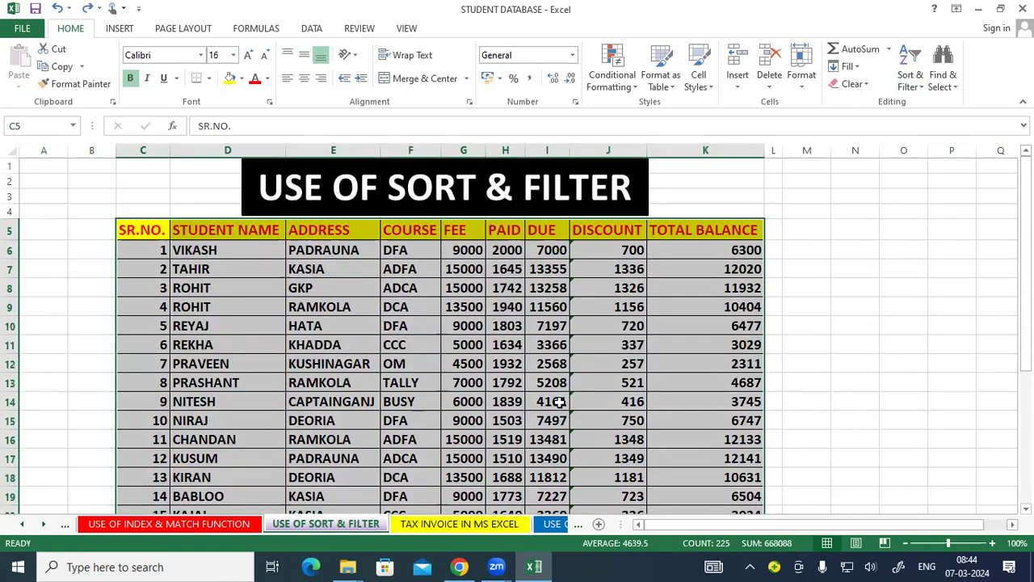
{"action": "key", "text": "ctrl+shift+l"}
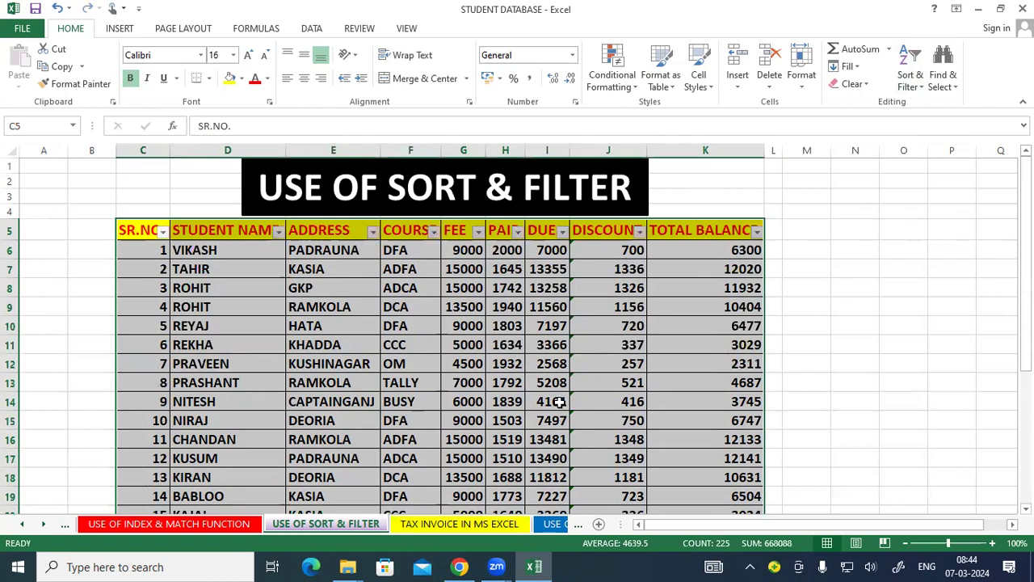
{"action": "left_click", "coordinate": [609, 380]}
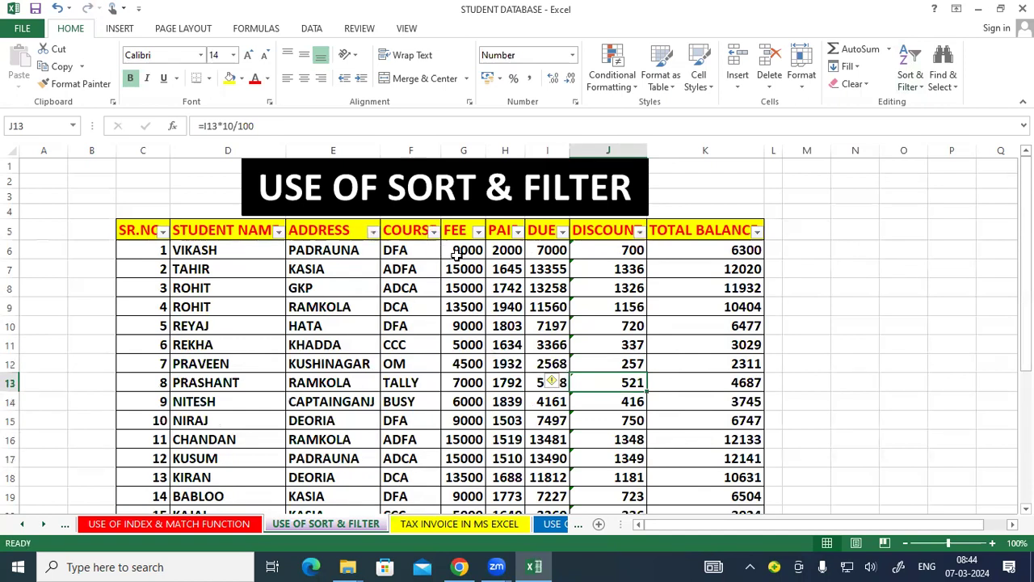
Filter the ADDRESS column to show only the PADRAUNA records.
{"action": "left_click", "coordinate": [374, 233]}
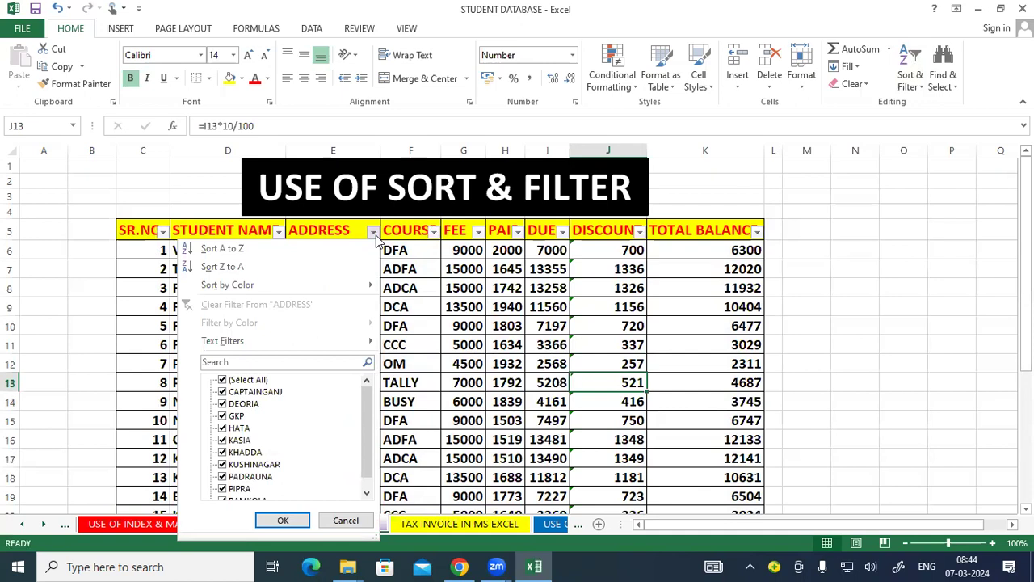
{"action": "left_click", "coordinate": [224, 380]}
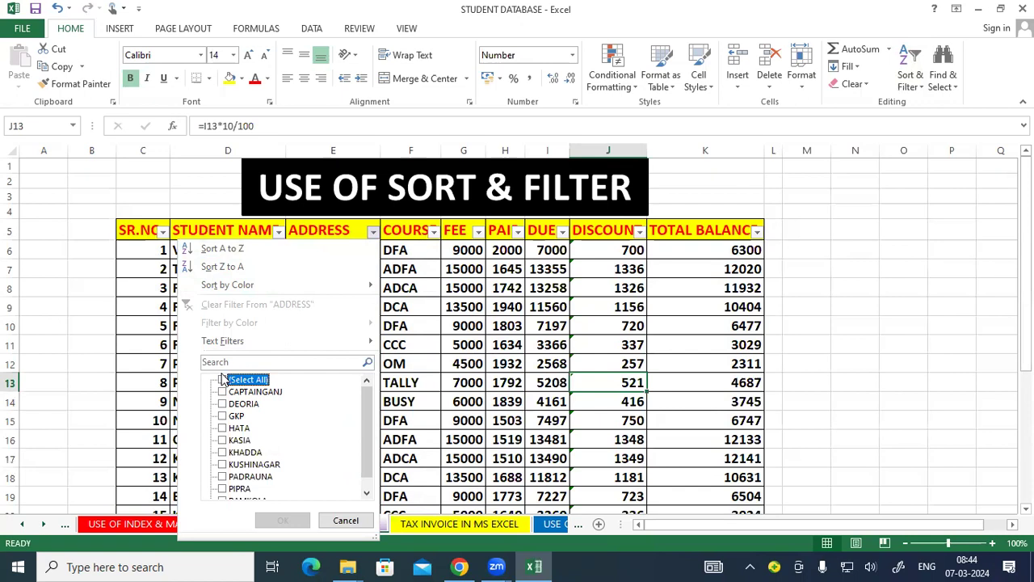
{"action": "left_click", "coordinate": [223, 477]}
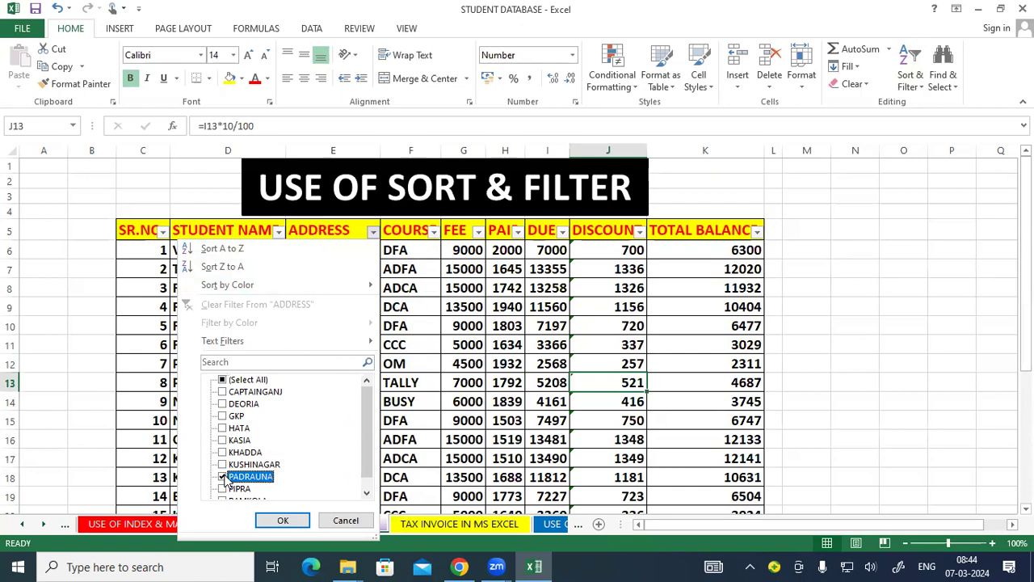
{"action": "left_click", "coordinate": [273, 520]}
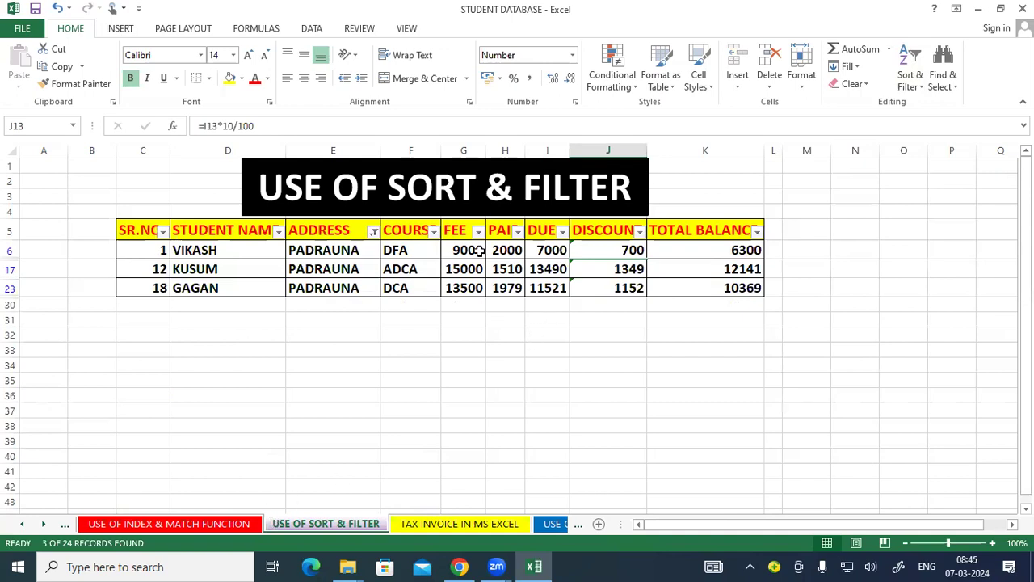
Show all records again by reselecting every address in the ADDRESS filter.
{"action": "left_click", "coordinate": [371, 242]}
{"action": "left_click", "coordinate": [373, 232]}
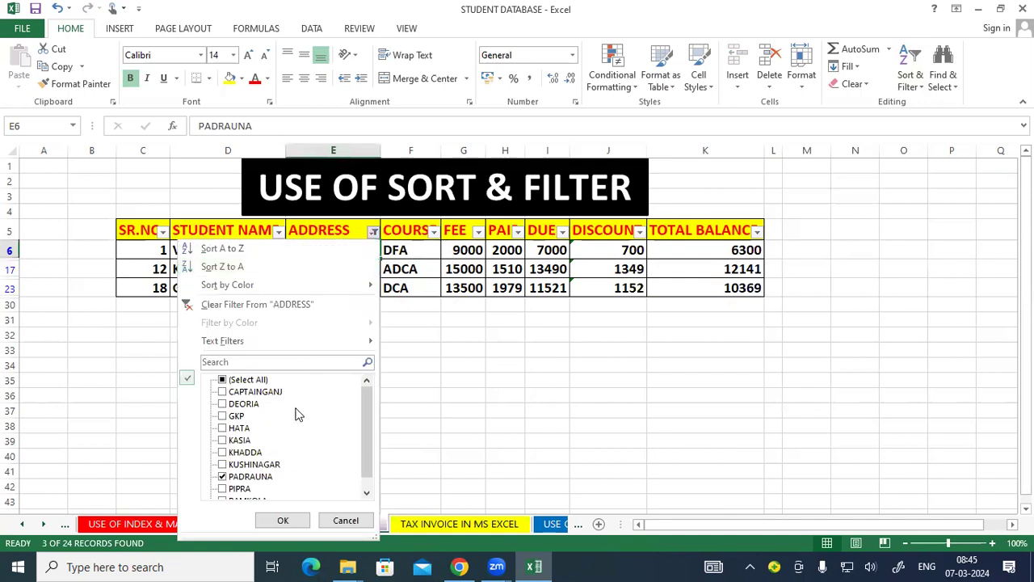
{"action": "left_click", "coordinate": [237, 381]}
{"action": "left_click", "coordinate": [284, 519]}
Select the full table C5:K29 and apply filtering to its header row again.
{"action": "left_click_drag", "start_coordinate": [144, 232], "coordinate": [692, 476]}
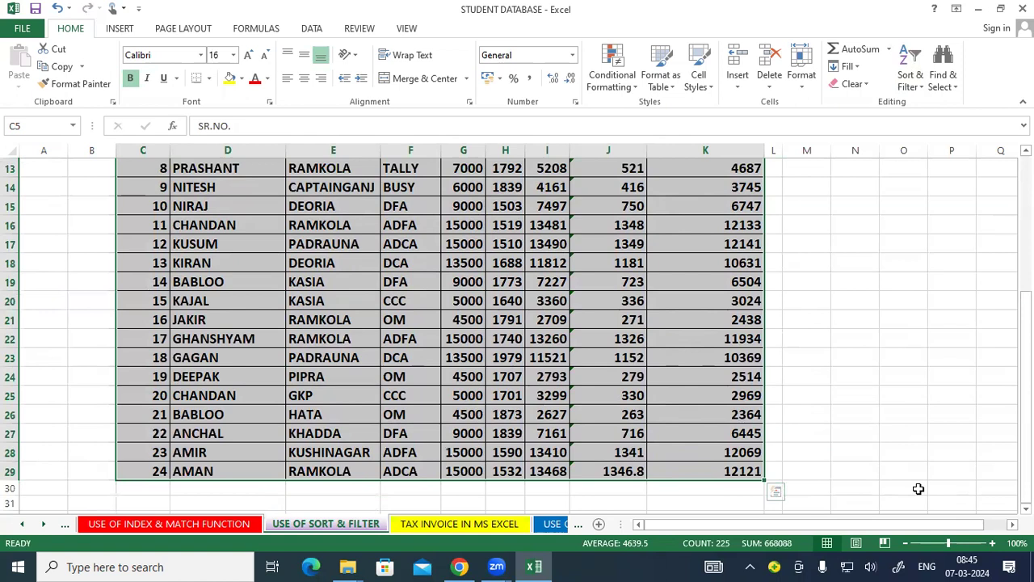
{"action": "scroll", "coordinate": [909, 455], "scroll_direction": "up", "scroll_amount": 4}
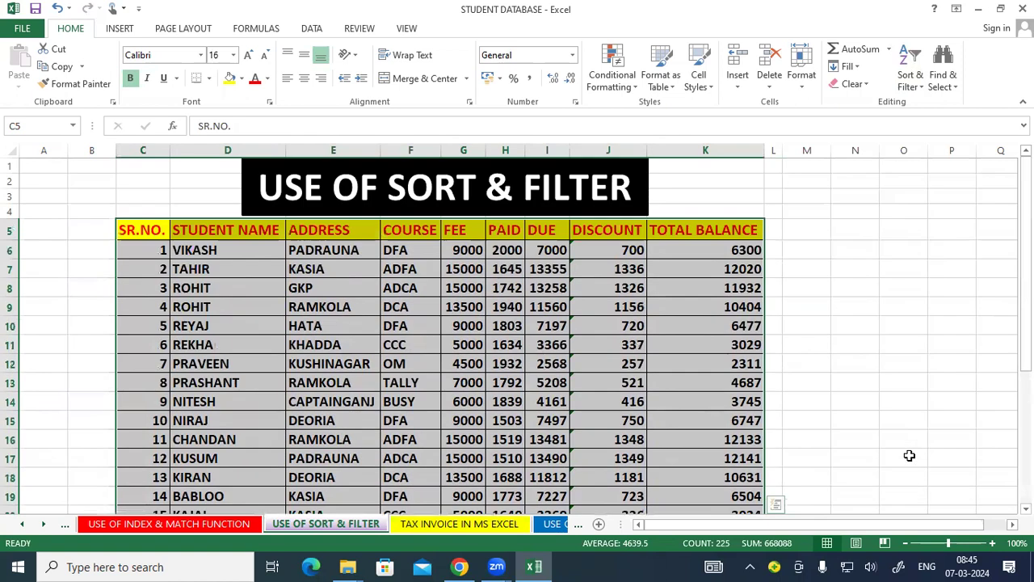
{"action": "key", "text": "ctrl+shift+l"}
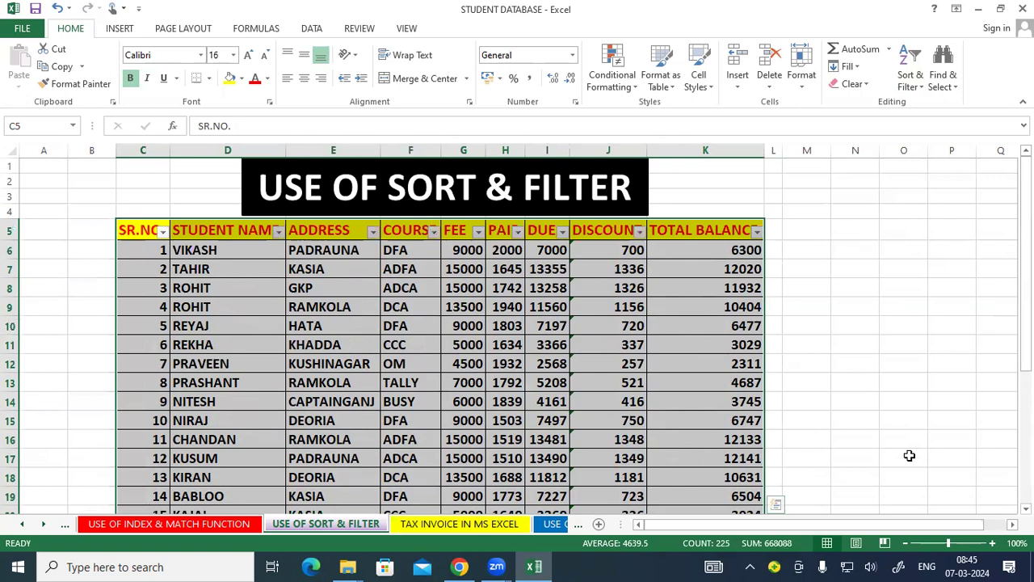
{"action": "left_click", "coordinate": [909, 455]}
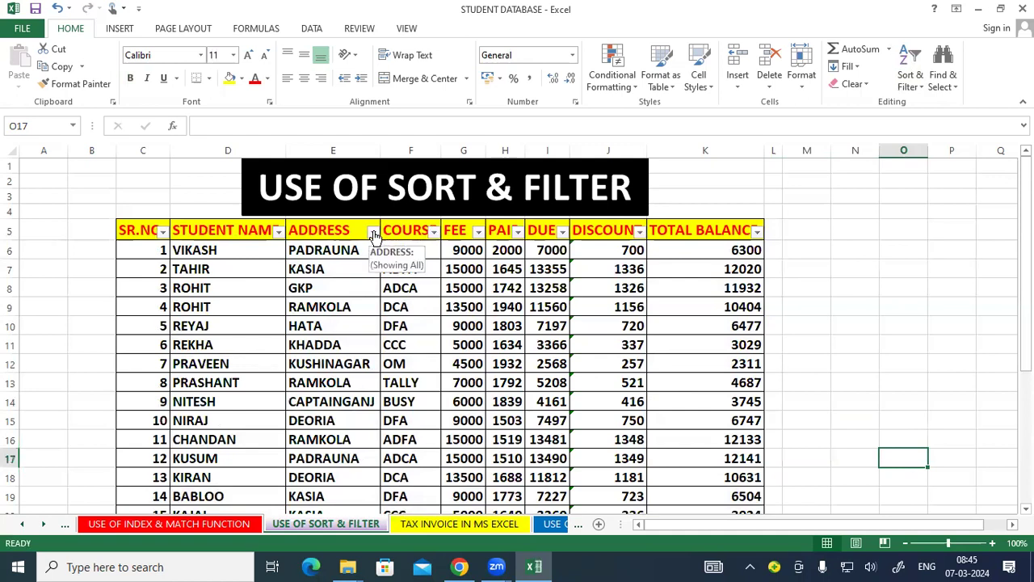
Filter the ADDRESS column to show only the KASIA records and highlight the filtered rows.
{"action": "left_click", "coordinate": [374, 233]}
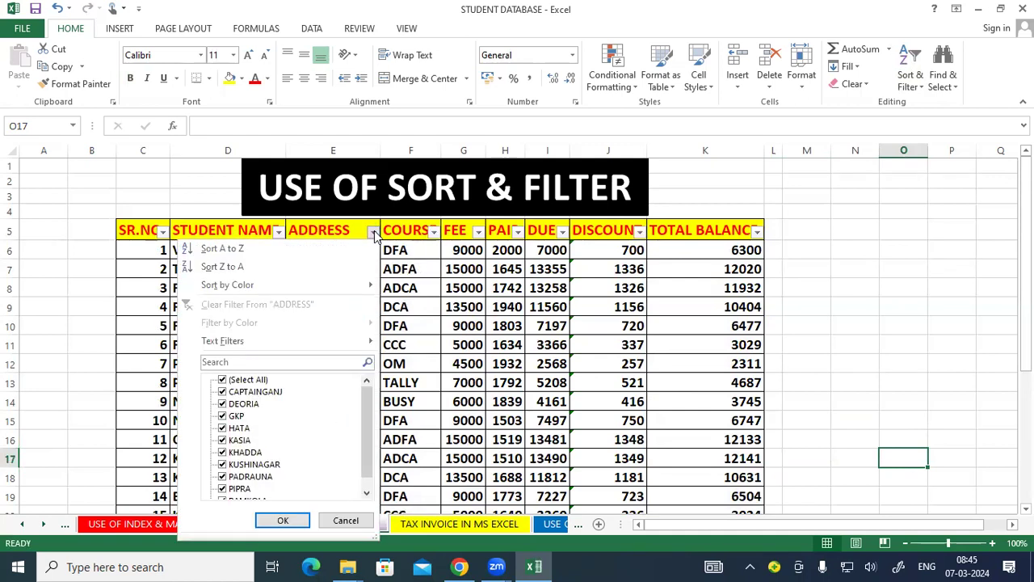
{"action": "left_click", "coordinate": [223, 381]}
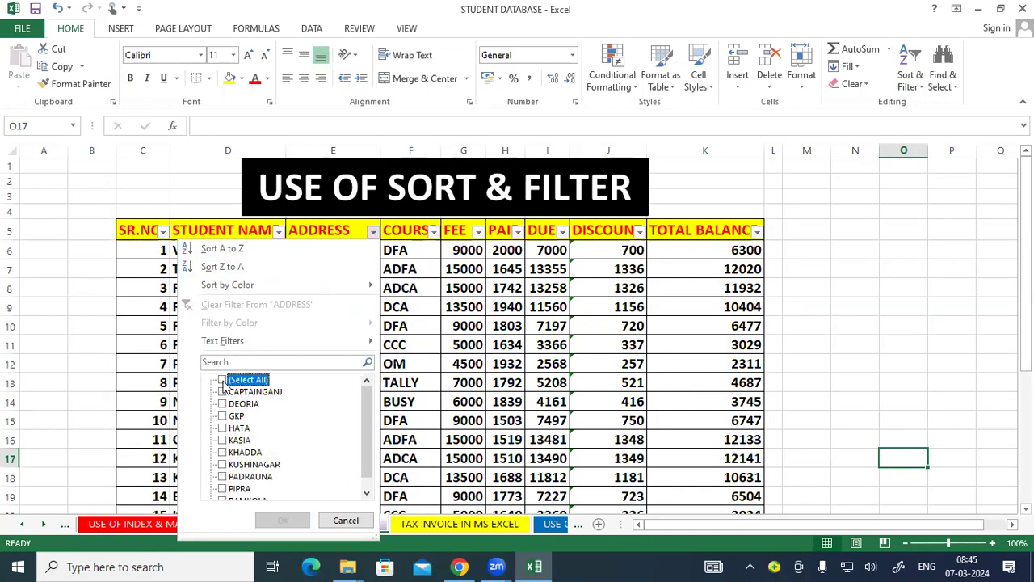
{"action": "left_click", "coordinate": [223, 441]}
{"action": "left_click", "coordinate": [223, 441]}
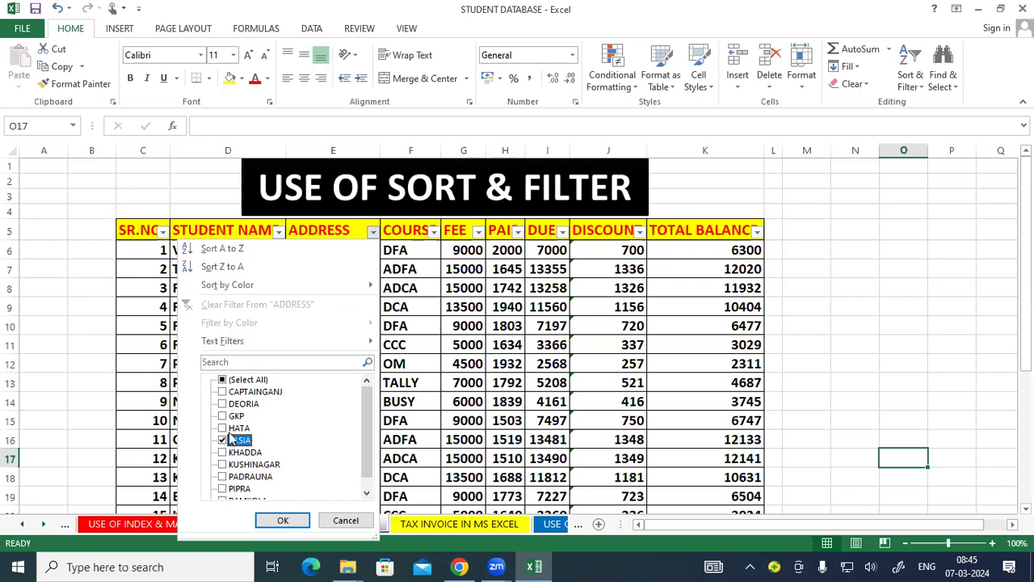
{"action": "left_click", "coordinate": [283, 521]}
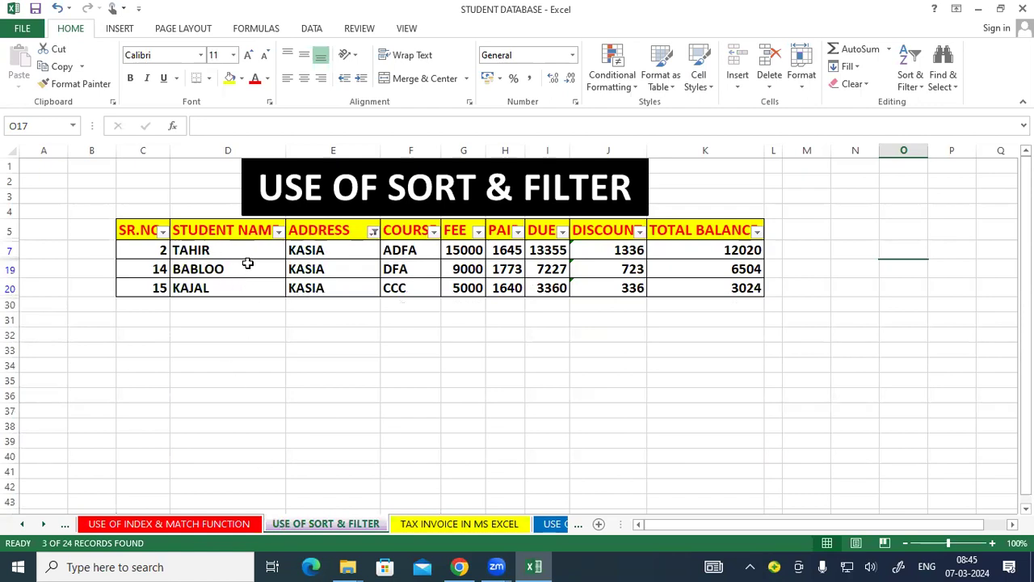
{"action": "left_click_drag", "start_coordinate": [247, 250], "coordinate": [763, 307]}
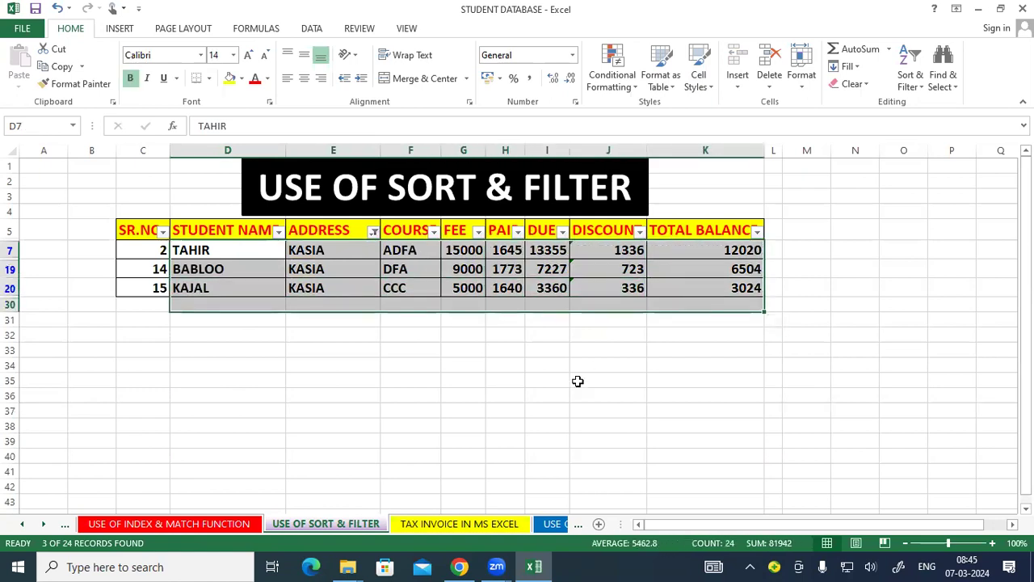
{"action": "left_click", "coordinate": [578, 381]}
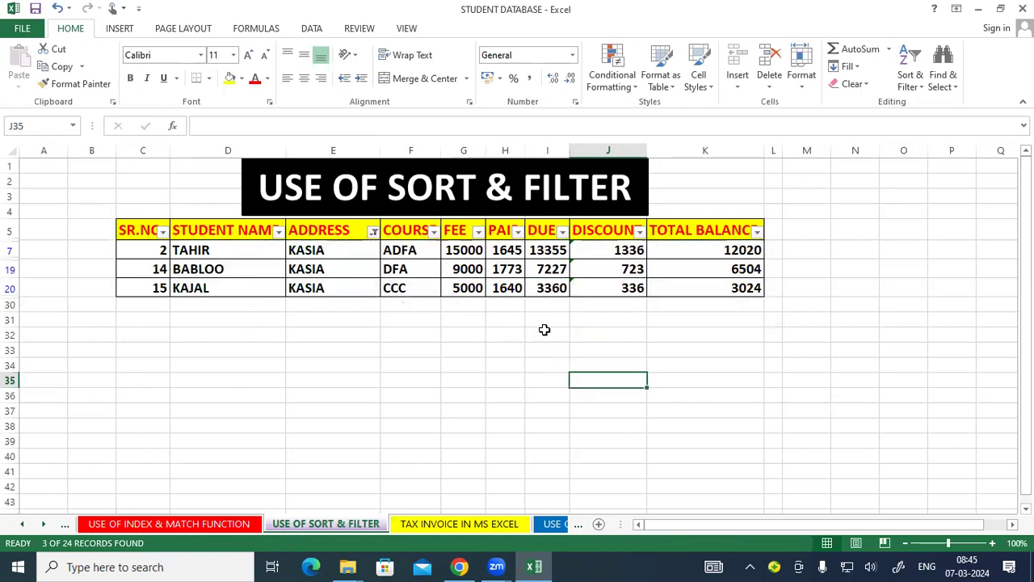
Switch the ADDRESS filter to show only the KUSHINAGAR records.
{"action": "left_click", "coordinate": [373, 232]}
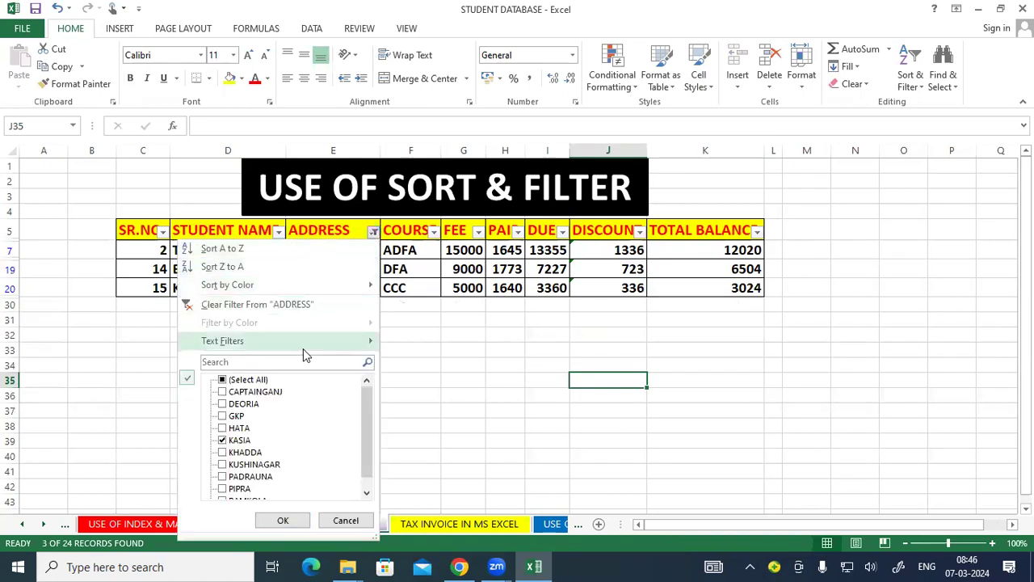
{"action": "left_click", "coordinate": [223, 465]}
{"action": "left_click", "coordinate": [223, 440]}
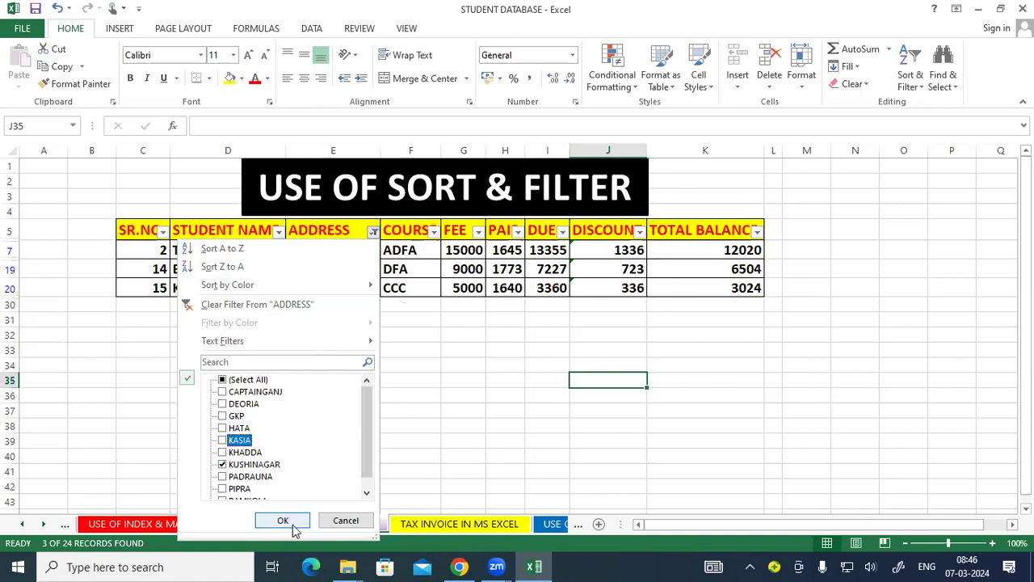
{"action": "left_click", "coordinate": [283, 520]}
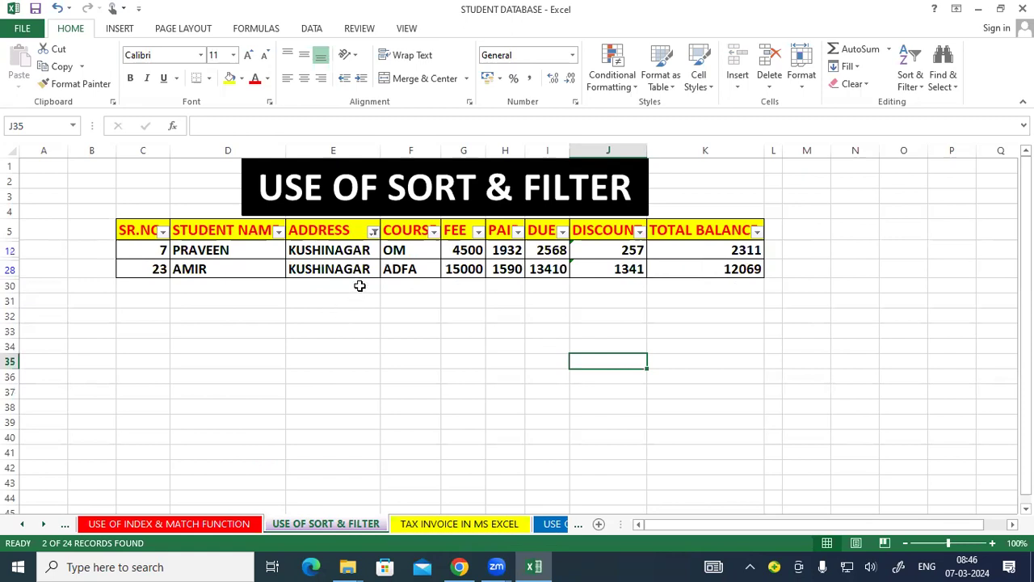
Change the ADDRESS filter so that only the PADRAUNA records are listed.
{"action": "left_click", "coordinate": [373, 232]}
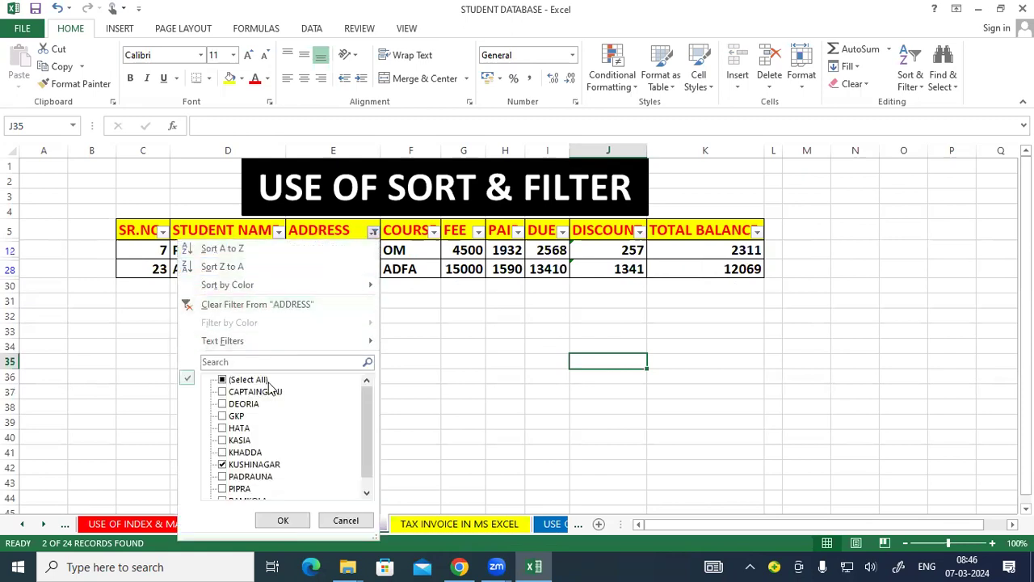
{"action": "left_click", "coordinate": [223, 476]}
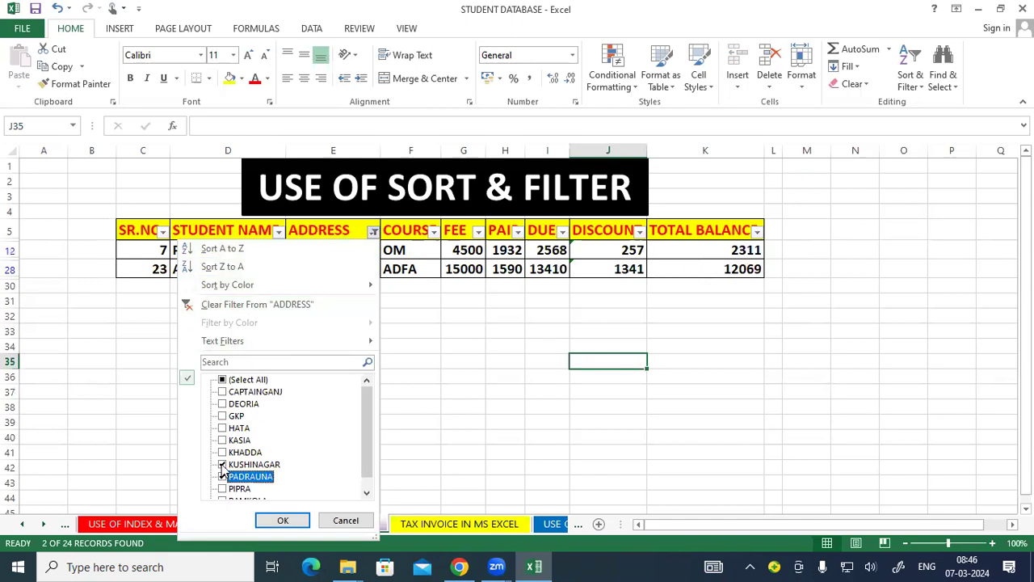
{"action": "left_click", "coordinate": [223, 464]}
{"action": "left_click", "coordinate": [282, 521]}
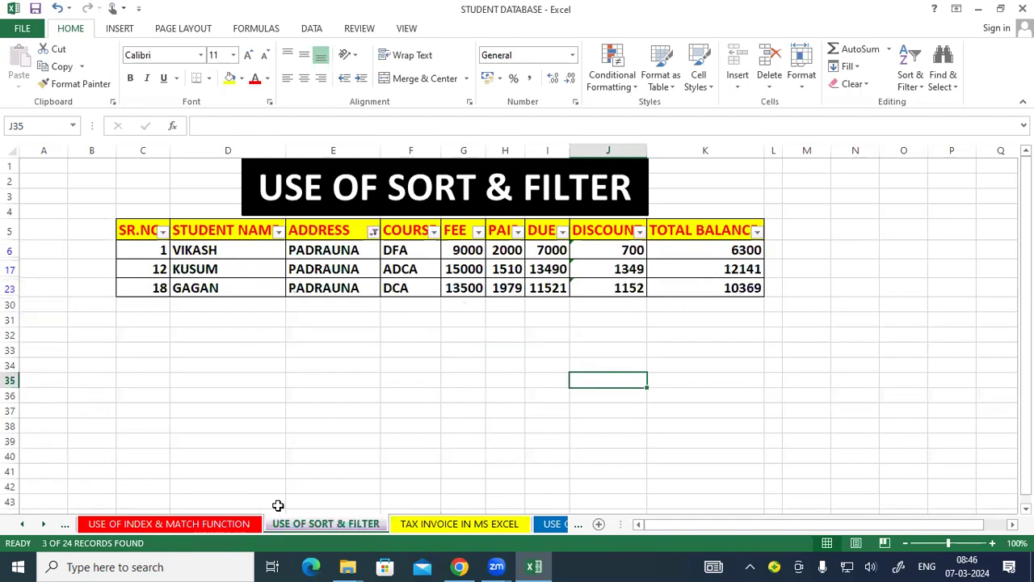
Set the ADDRESS filter to DEORIA only, deselecting PADRAUNA.
{"action": "left_click", "coordinate": [372, 232]}
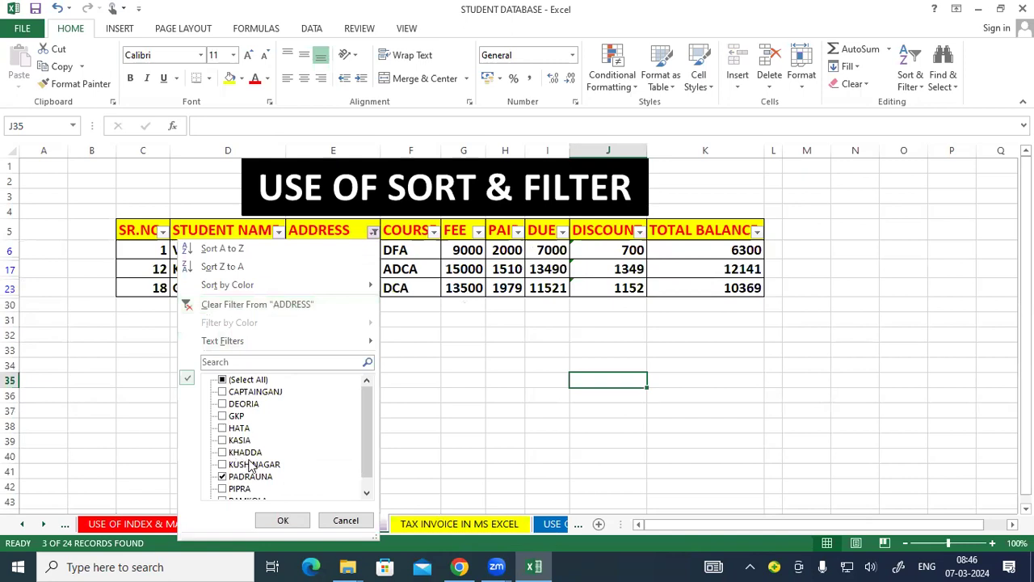
{"action": "left_click_drag", "start_coordinate": [362, 409], "coordinate": [367, 436]}
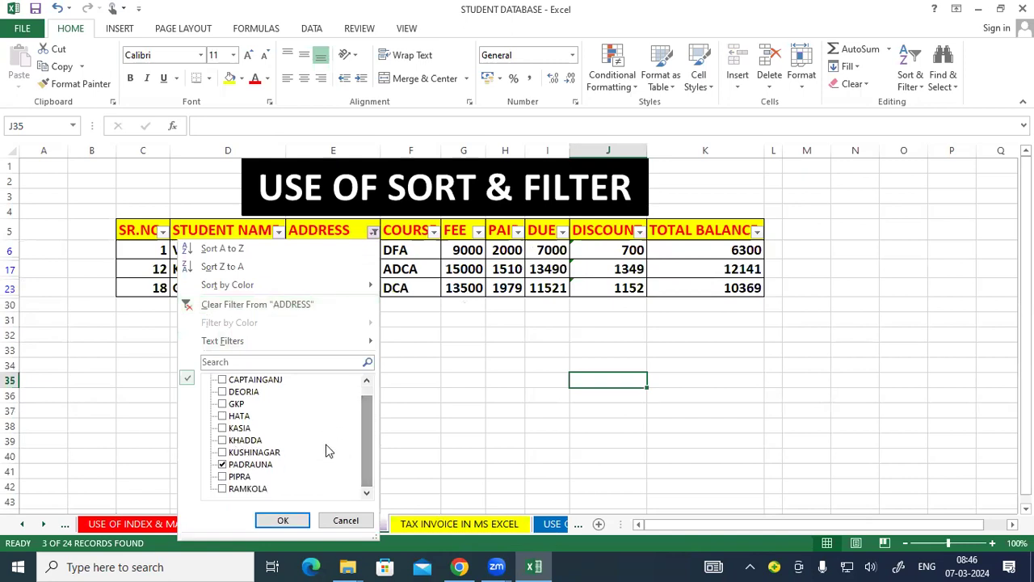
{"action": "left_click", "coordinate": [222, 391]}
{"action": "left_click", "coordinate": [222, 464]}
{"action": "left_click", "coordinate": [282, 520]}
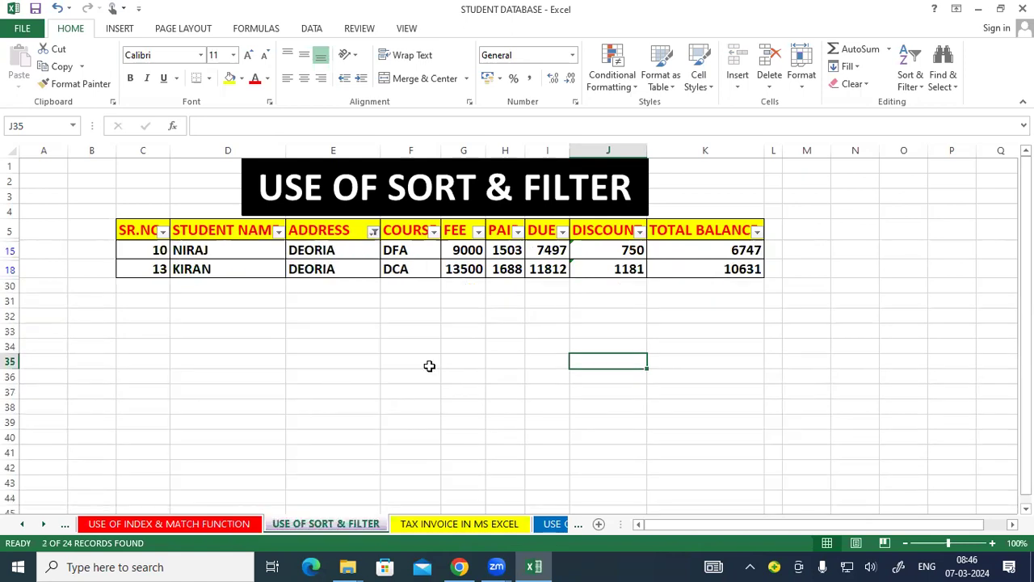
Reselect all addresses in the ADDRESS filter to show the complete student table.
{"action": "left_click", "coordinate": [373, 232]}
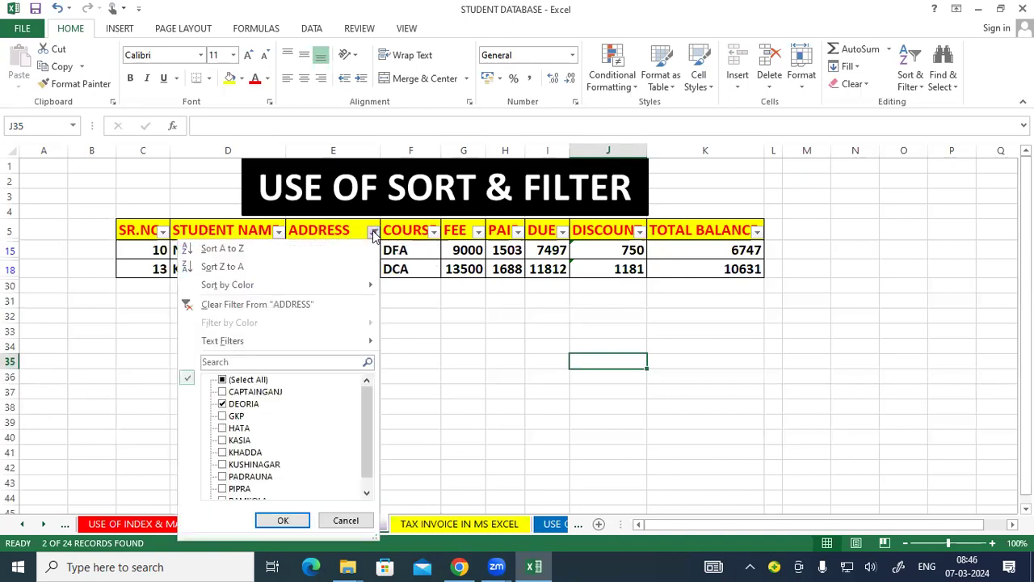
{"action": "left_click", "coordinate": [223, 379]}
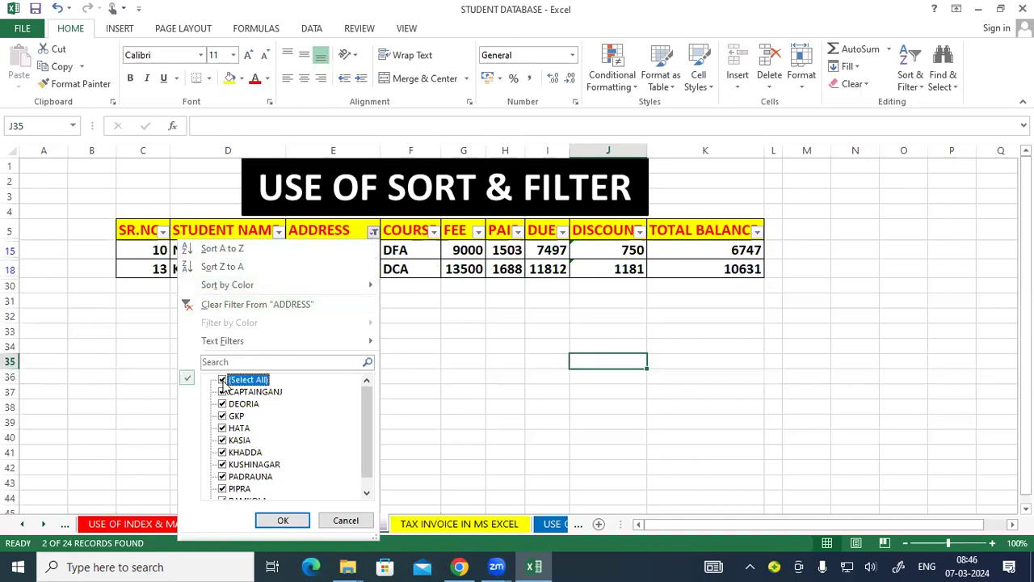
{"action": "left_click", "coordinate": [281, 520]}
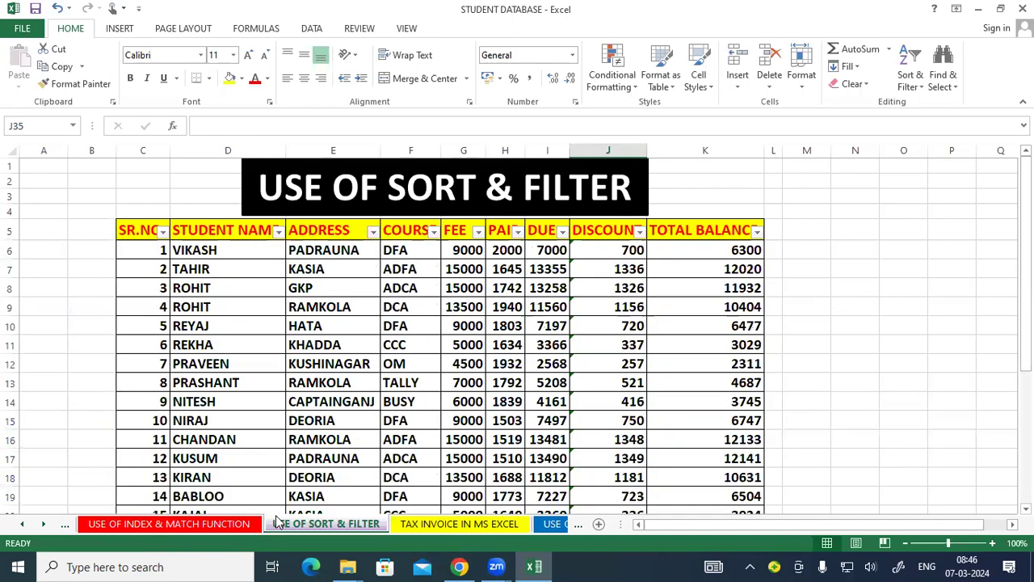
{"action": "left_click", "coordinate": [587, 453]}
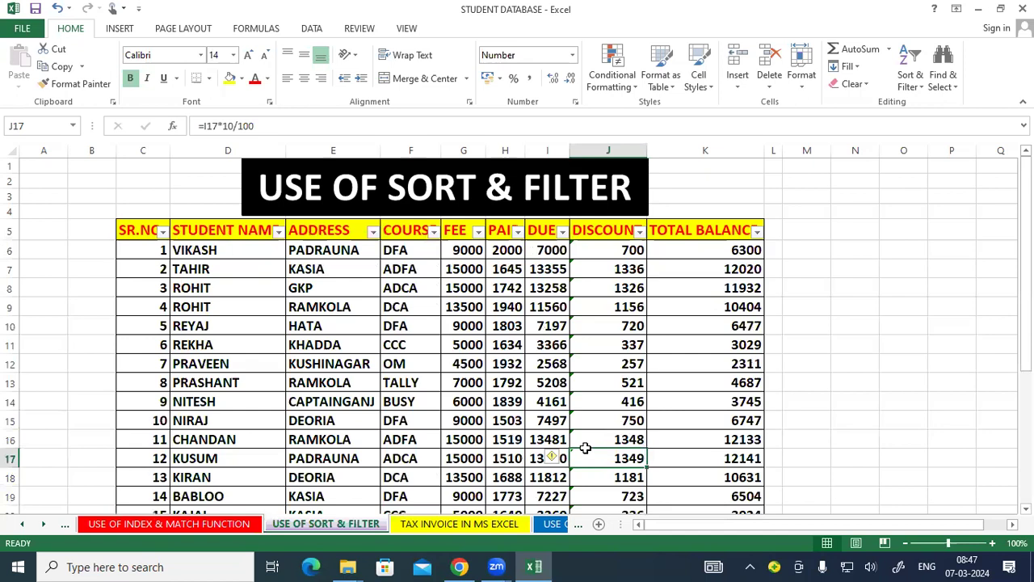
Filter the COURSE column to show only the students enrolled in DFA.
{"action": "left_click", "coordinate": [433, 232]}
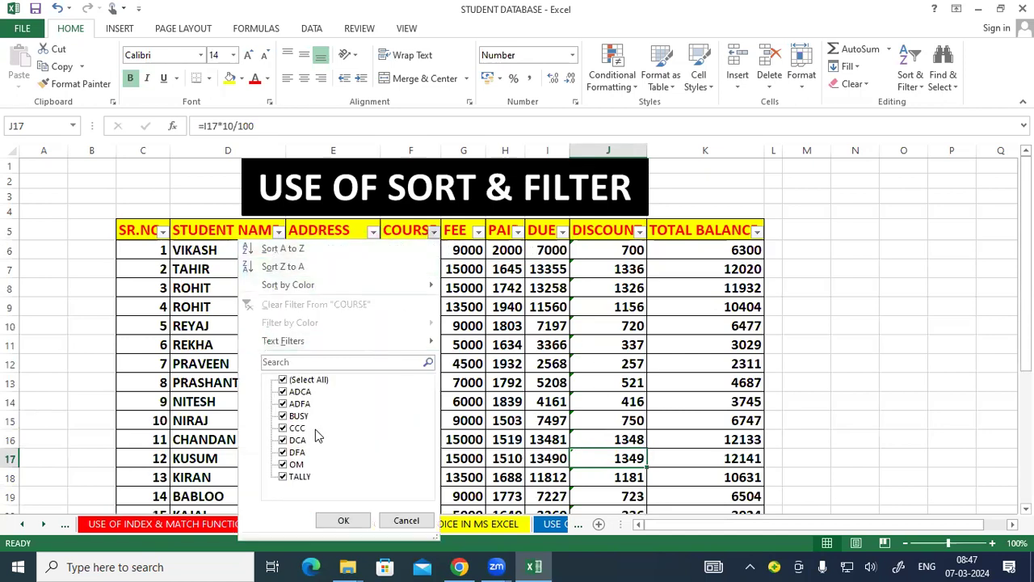
{"action": "left_click", "coordinate": [283, 380]}
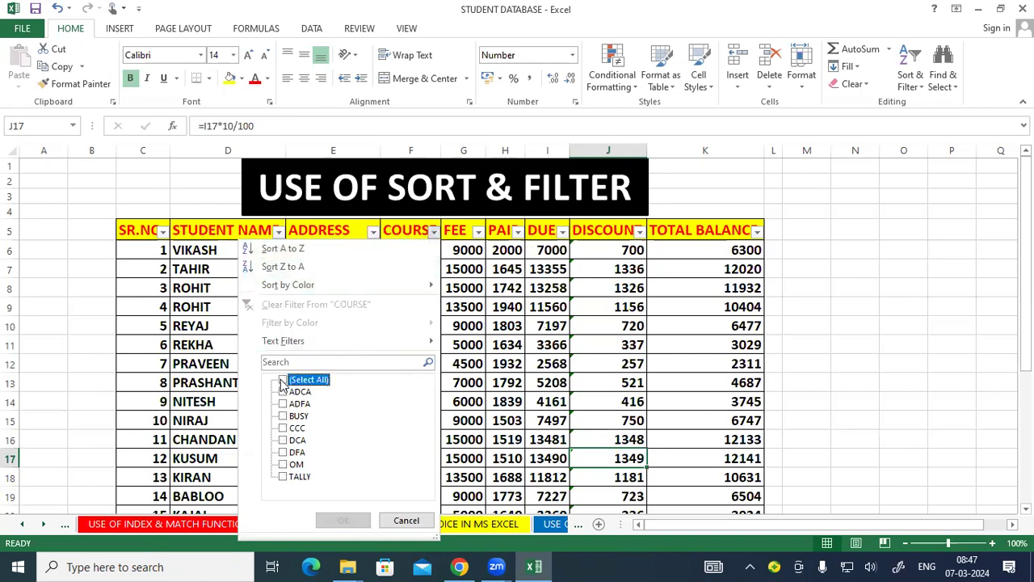
{"action": "left_click", "coordinate": [284, 453]}
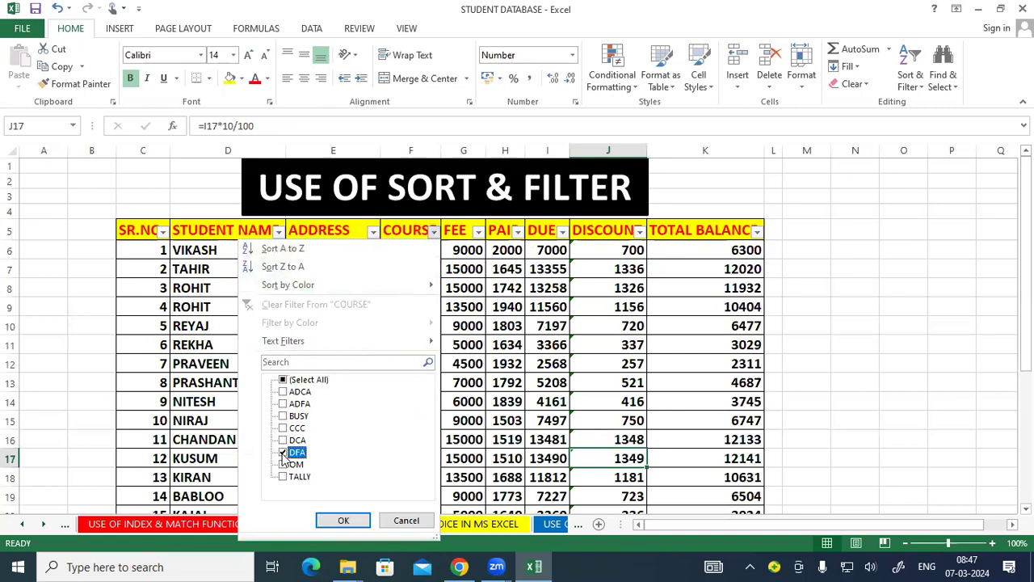
{"action": "left_click", "coordinate": [344, 521]}
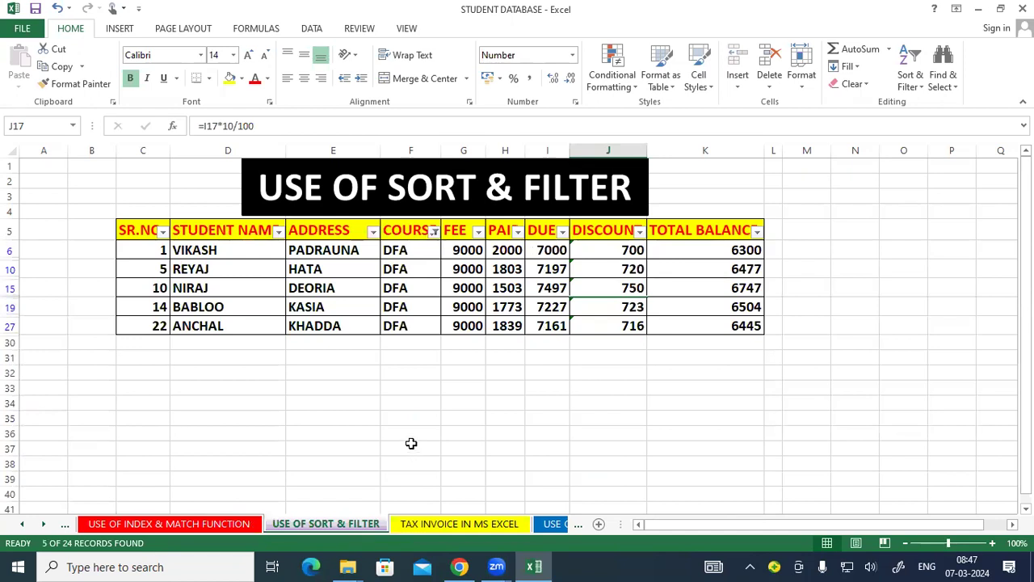
Switch the COURSE filter from DFA to show only the CCC students.
{"action": "left_click", "coordinate": [434, 232]}
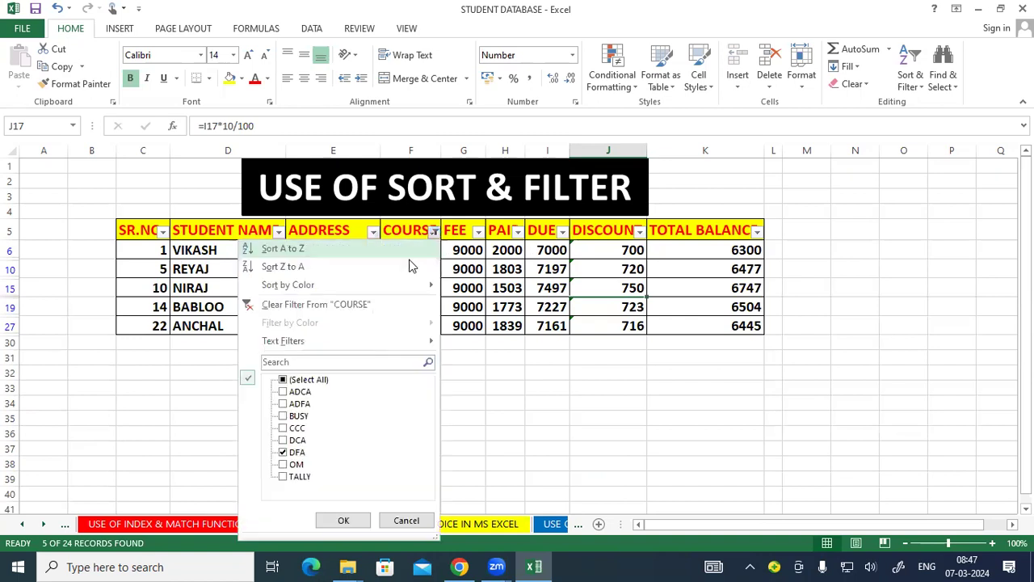
{"action": "left_click", "coordinate": [283, 427]}
{"action": "left_click", "coordinate": [283, 452]}
{"action": "left_click", "coordinate": [343, 520]}
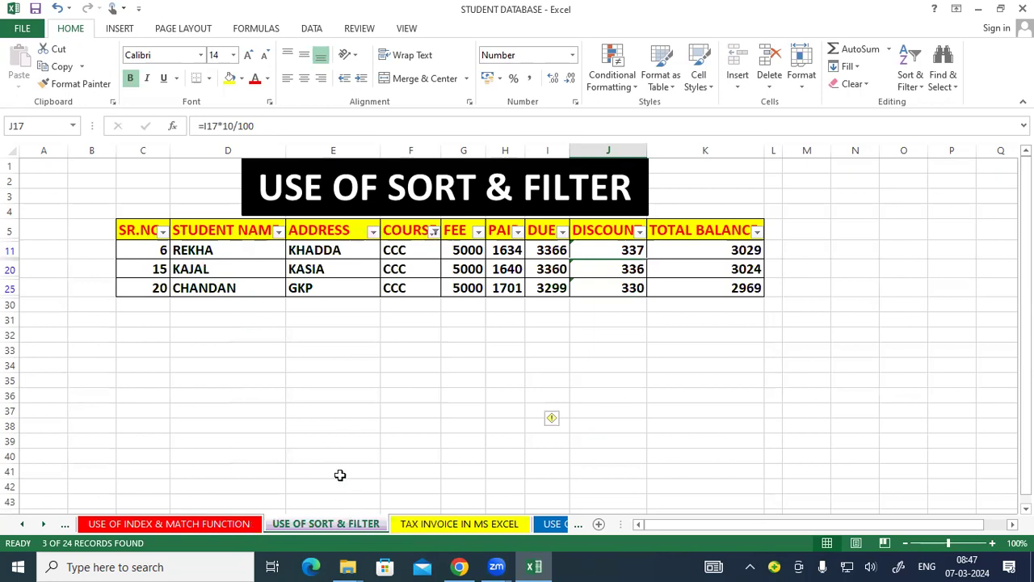
Reselect all courses in the COURSE filter to bring back every student record.
{"action": "left_click", "coordinate": [433, 232]}
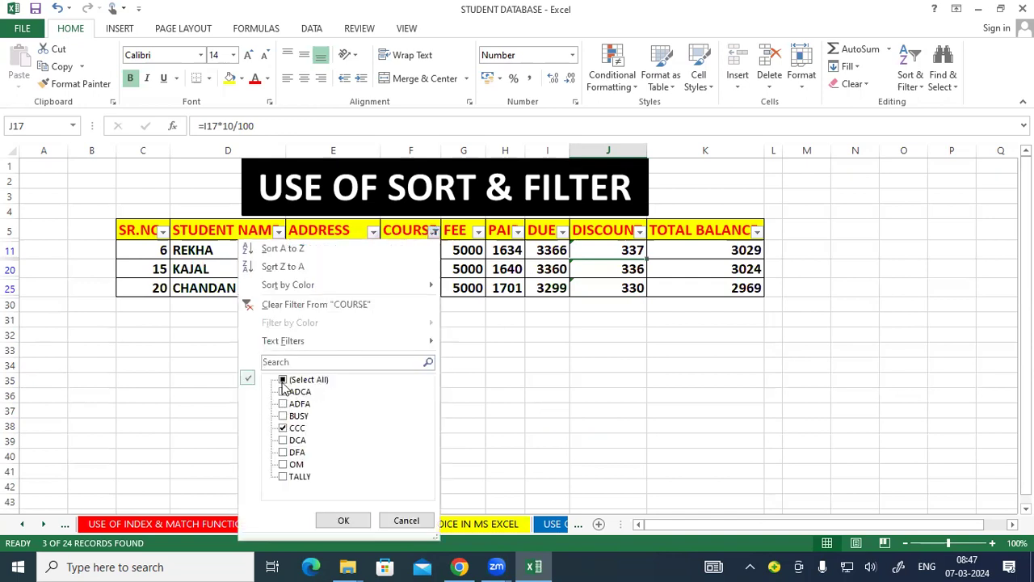
{"action": "left_click", "coordinate": [283, 381]}
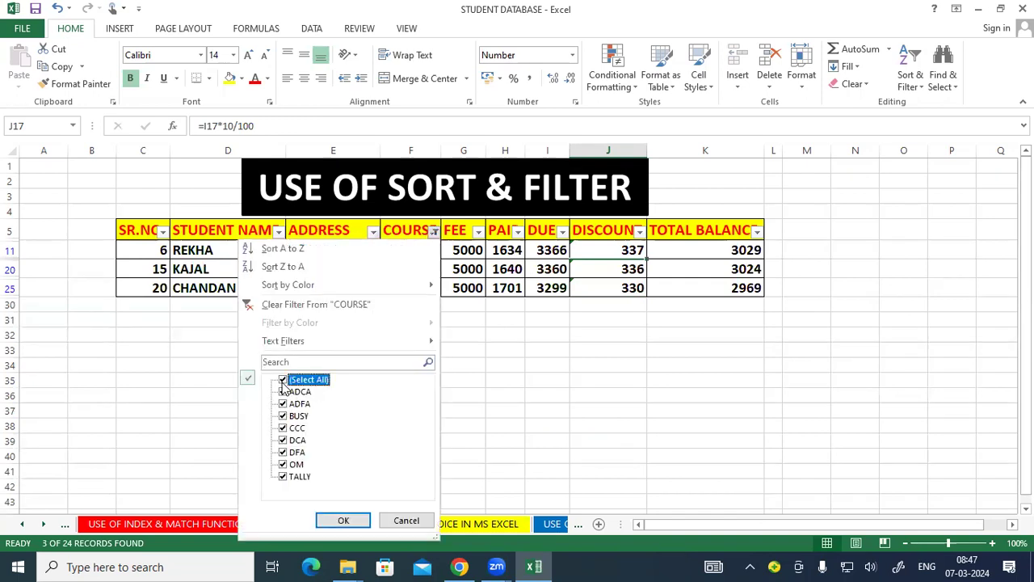
{"action": "left_click", "coordinate": [344, 521]}
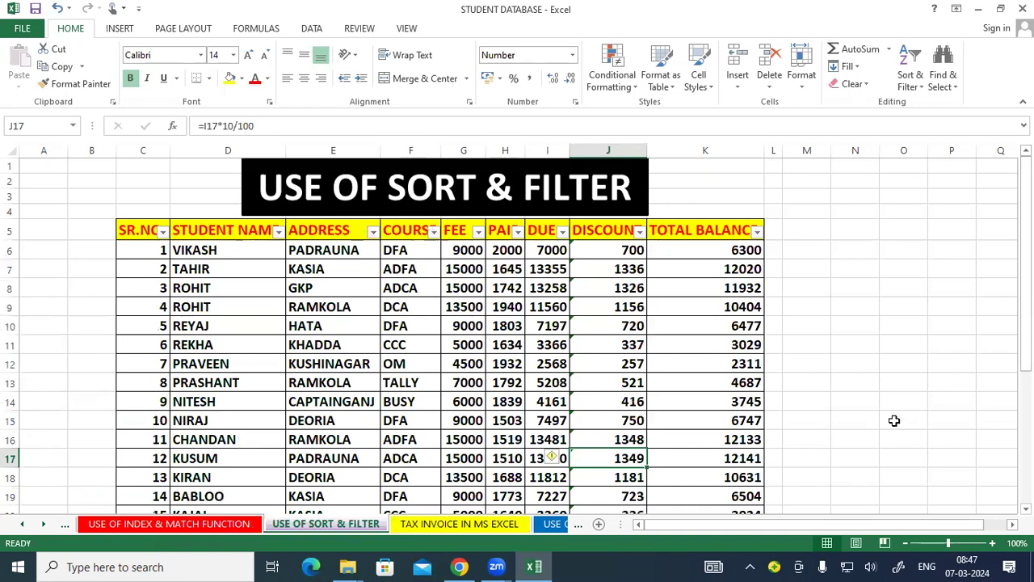
{"action": "left_click", "coordinate": [931, 409]}
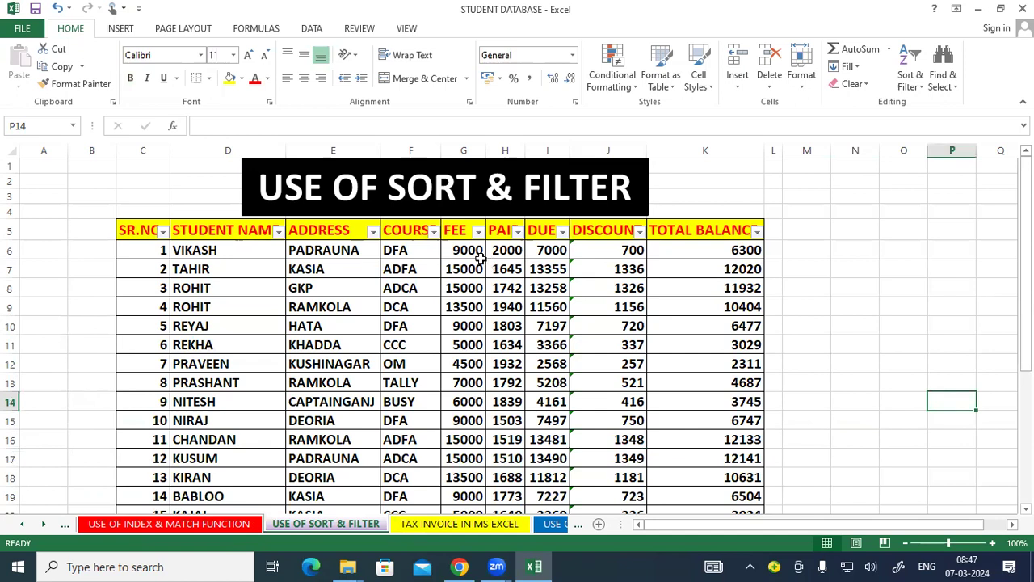
Filter the FEE column to show only the students with a fee of 15000.
{"action": "left_click_drag", "start_coordinate": [463, 250], "coordinate": [468, 349]}
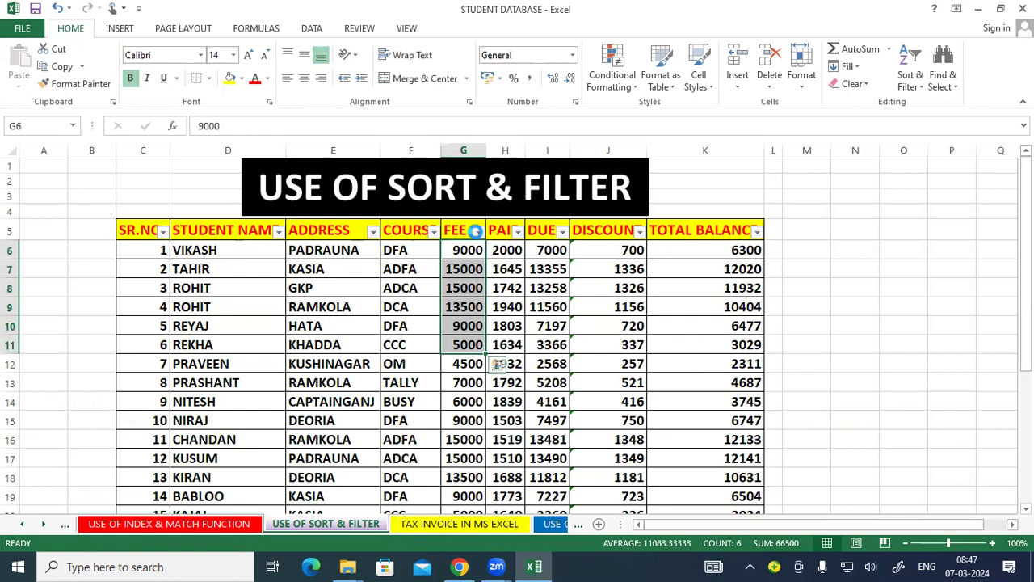
{"action": "left_click", "coordinate": [476, 232]}
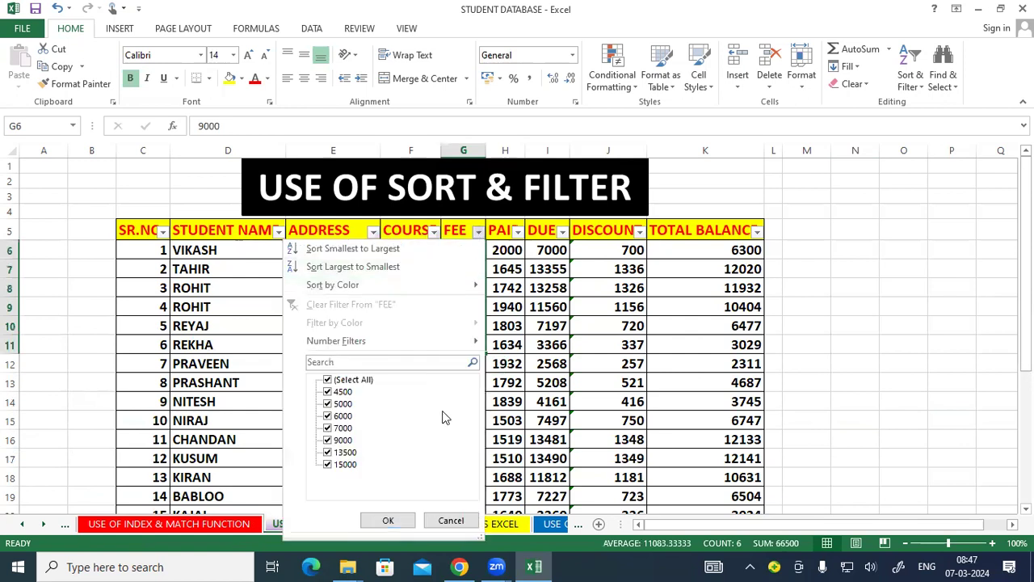
{"action": "left_click", "coordinate": [327, 379]}
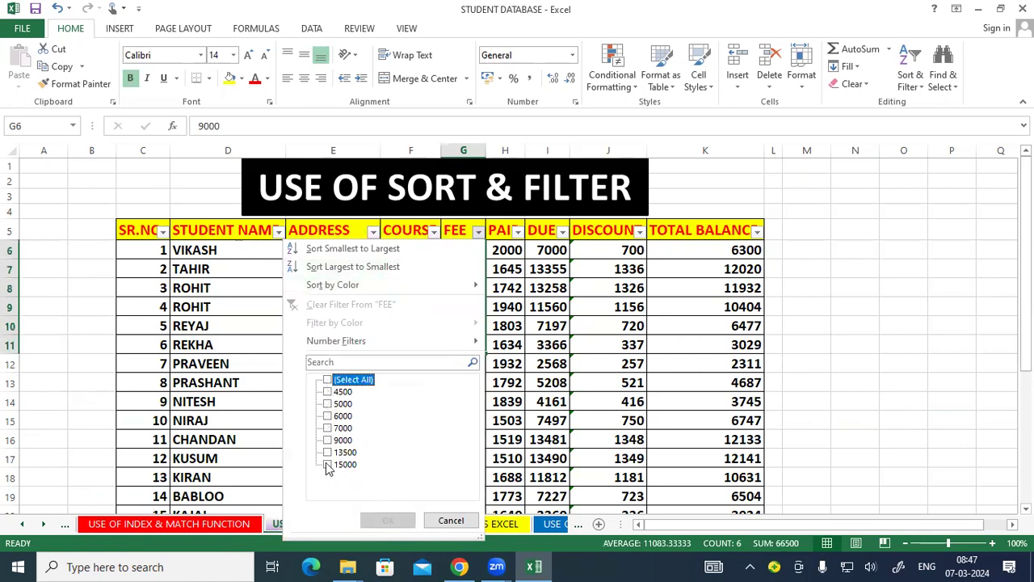
{"action": "left_click", "coordinate": [328, 466]}
{"action": "left_click", "coordinate": [389, 521]}
{"action": "left_click", "coordinate": [689, 458]}
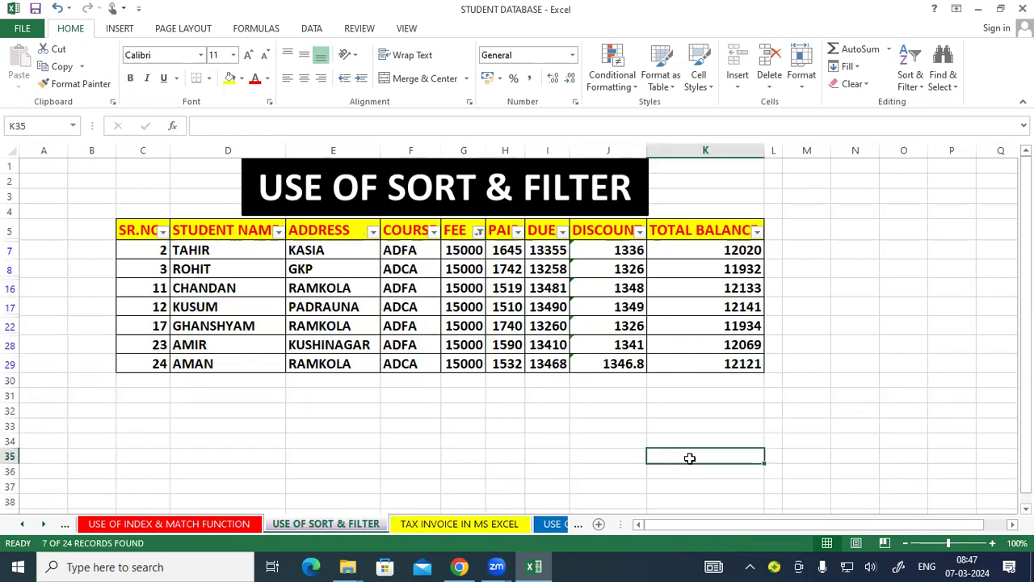
Highlight the student names and the FEE values of the filtered records to review them.
{"action": "left_click_drag", "start_coordinate": [240, 255], "coordinate": [219, 364]}
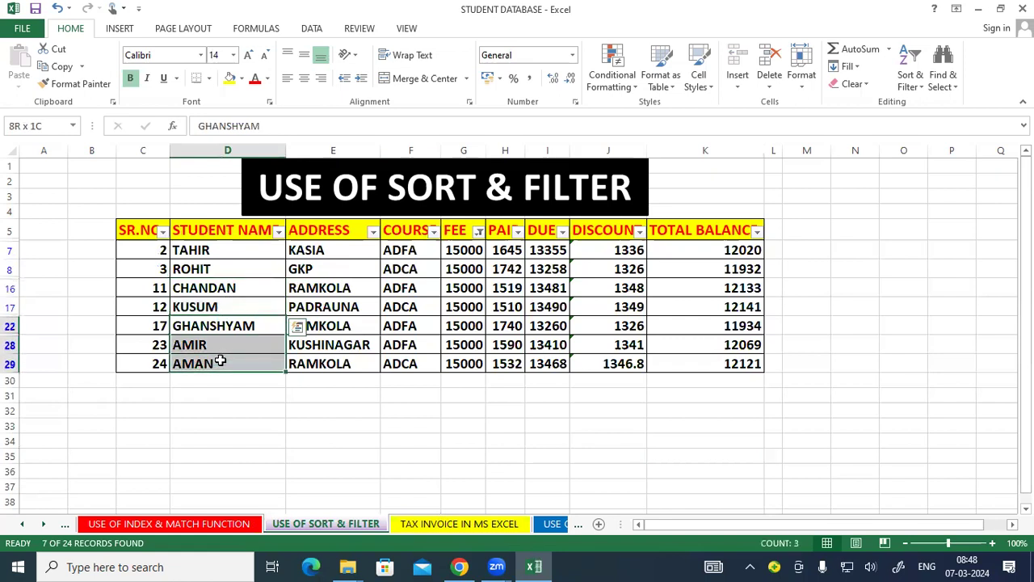
{"action": "left_click", "coordinate": [242, 411]}
{"action": "left_click_drag", "start_coordinate": [455, 250], "coordinate": [453, 365]}
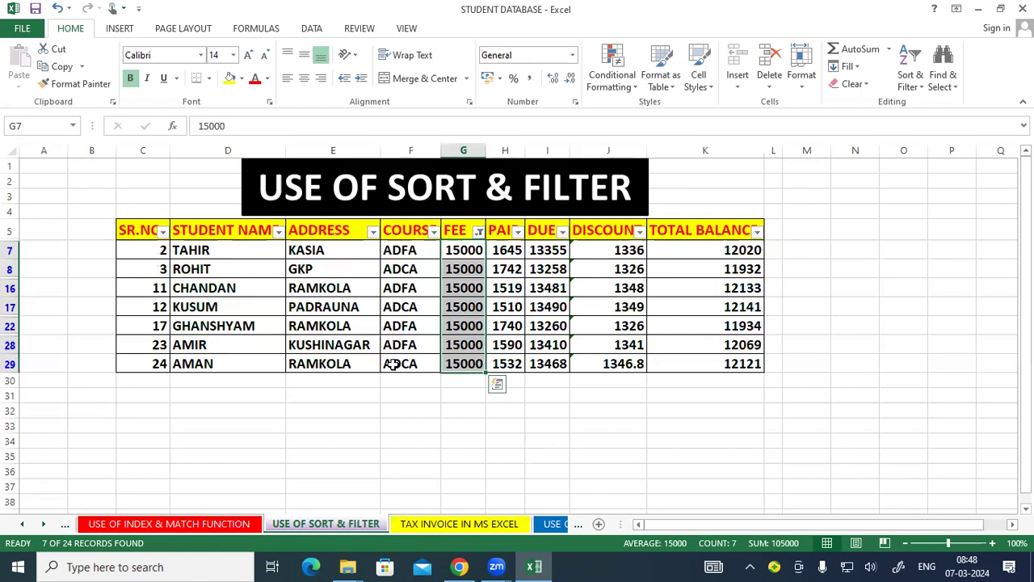
Highlight the PAID values of the filtered records to review them, and clear the selection.
{"action": "left_click", "coordinate": [446, 420]}
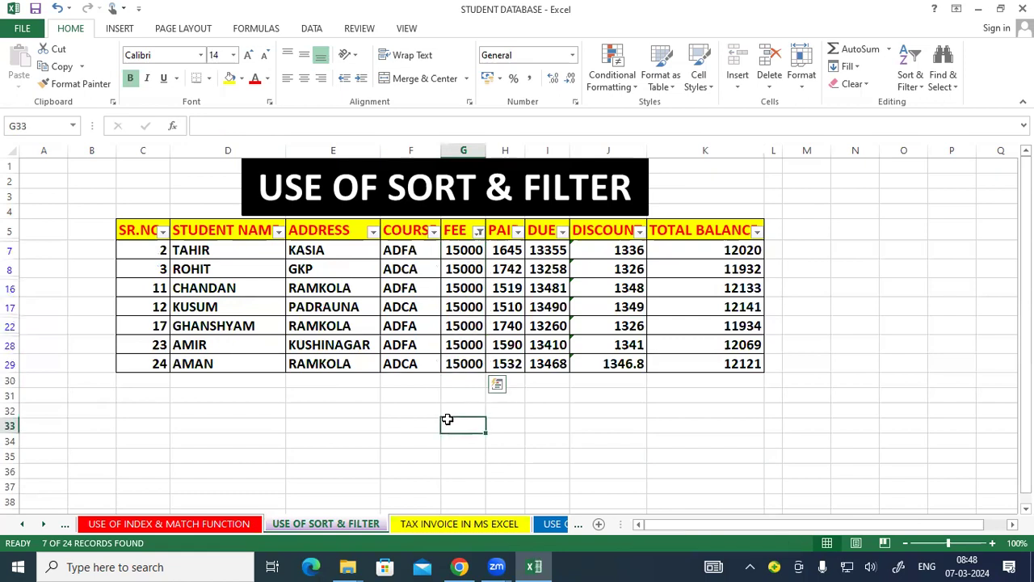
{"action": "left_click_drag", "start_coordinate": [516, 257], "coordinate": [512, 365]}
{"action": "left_click", "coordinate": [515, 397]}
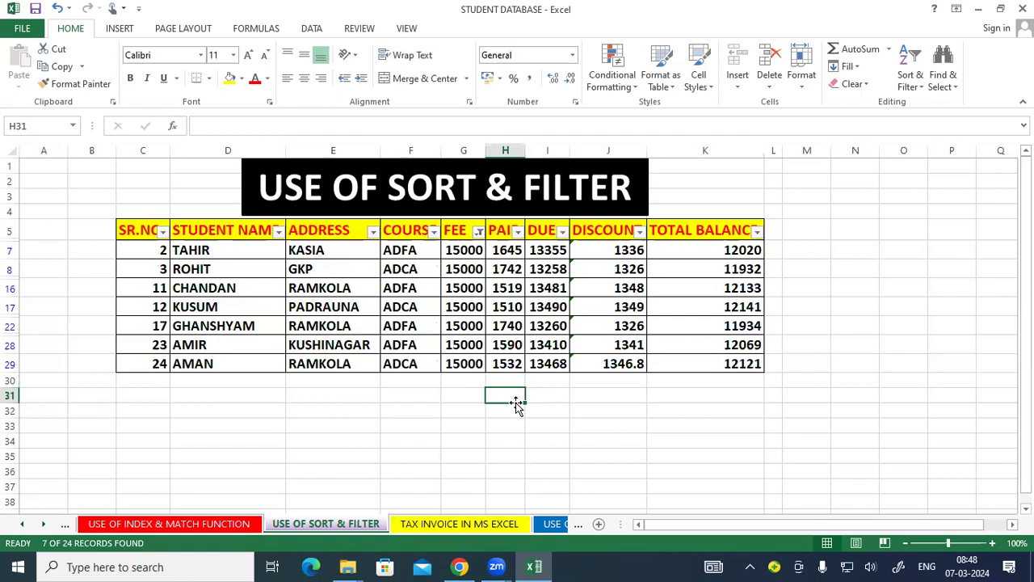
Reselect all values in the FEE filter to bring back every student record.
{"action": "left_click", "coordinate": [477, 233]}
{"action": "left_click", "coordinate": [353, 380]}
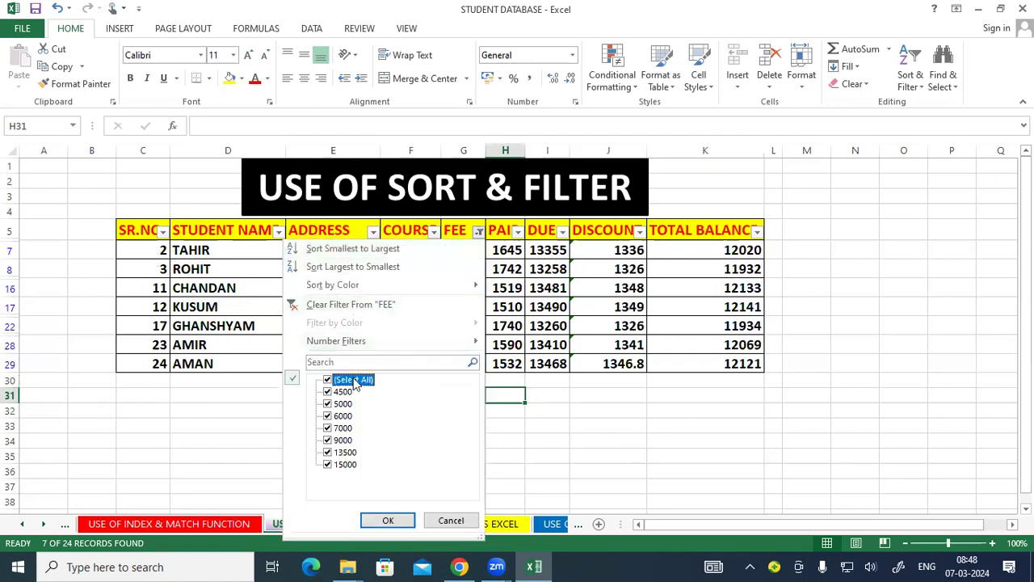
{"action": "left_click", "coordinate": [370, 521]}
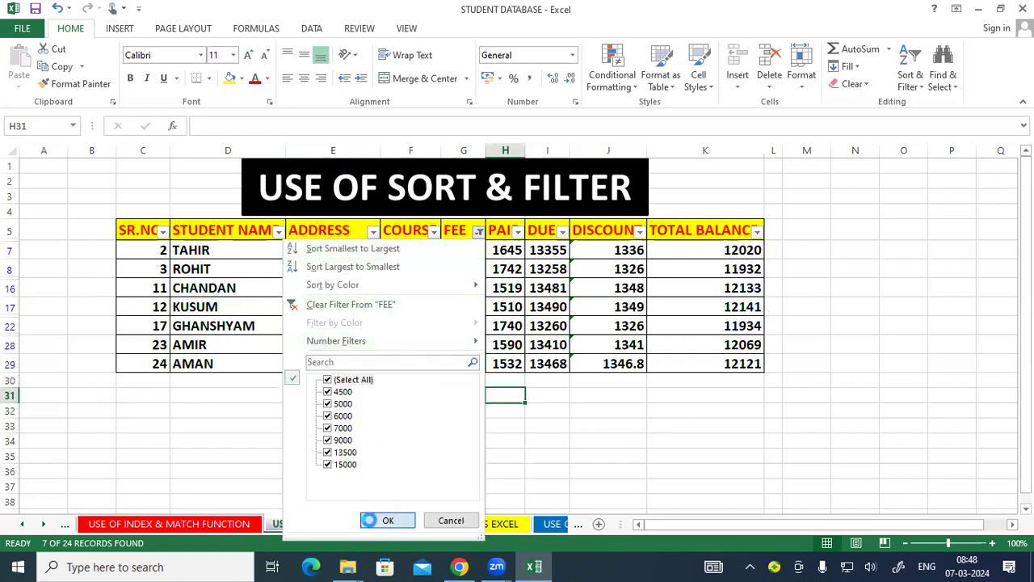
{"action": "left_click", "coordinate": [826, 286]}
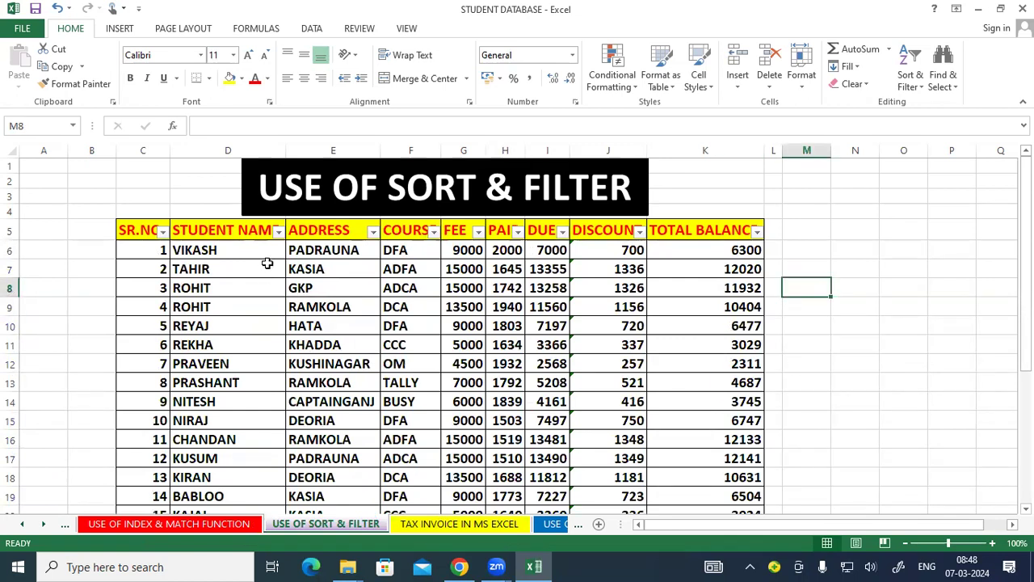
Select the whole student table from the SR.NO. header to the last TOTAL BALANCE value and turn off its filter.
{"action": "left_click_drag", "start_coordinate": [123, 231], "coordinate": [690, 489]}
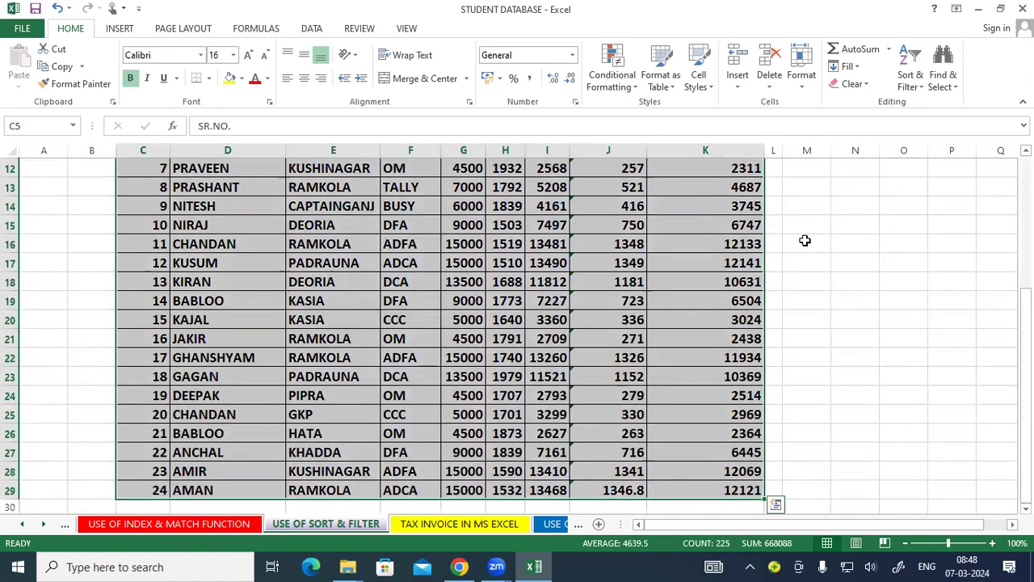
{"action": "scroll", "coordinate": [890, 181], "scroll_direction": "up", "scroll_amount": 4}
{"action": "left_click", "coordinate": [913, 76]}
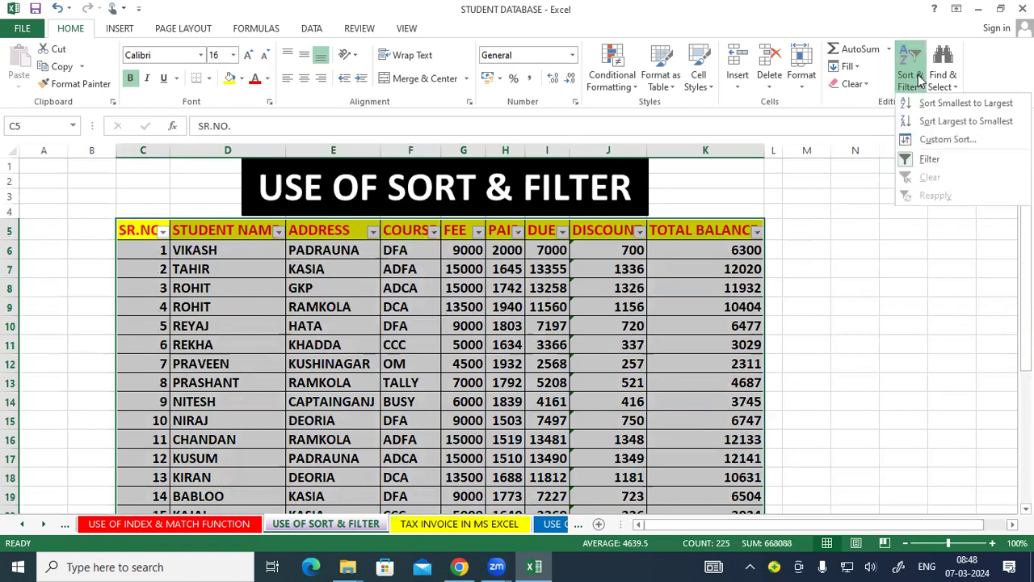
{"action": "left_click", "coordinate": [936, 160]}
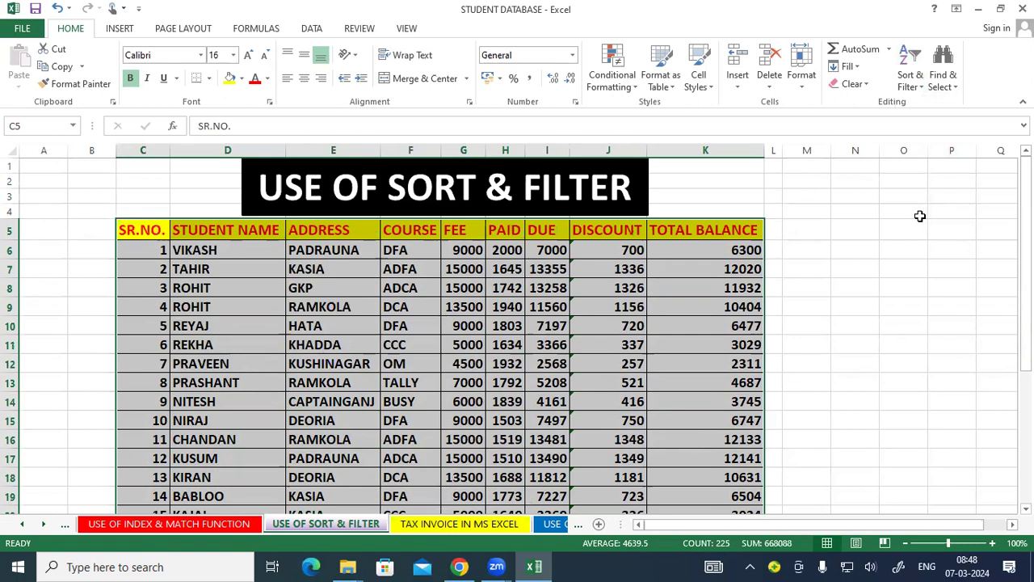
Turn the filter on the selected student table back on and remove it again.
{"action": "key", "text": "ctrl+shift+l"}
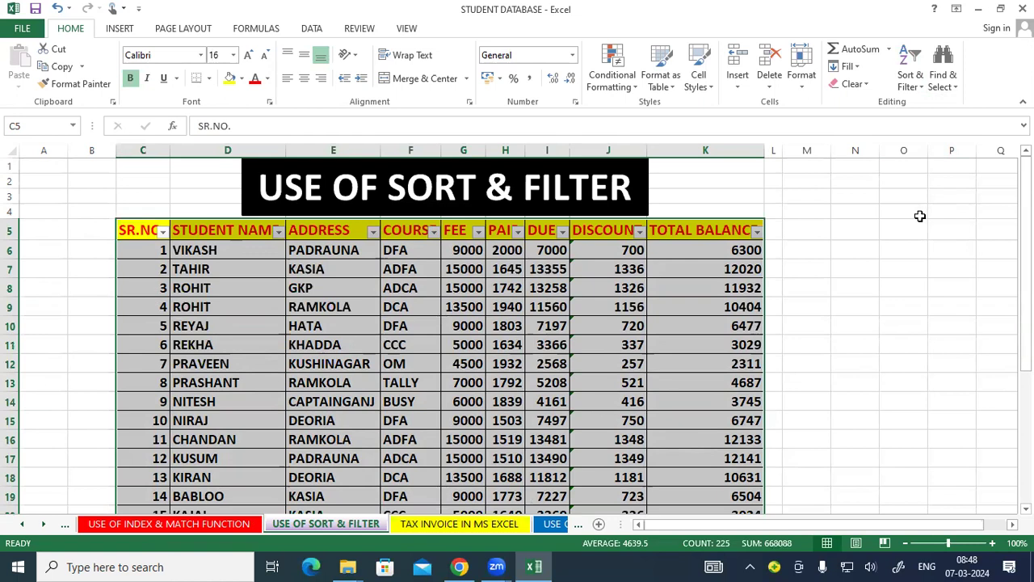
{"action": "key", "text": "ctrl+shift+l"}
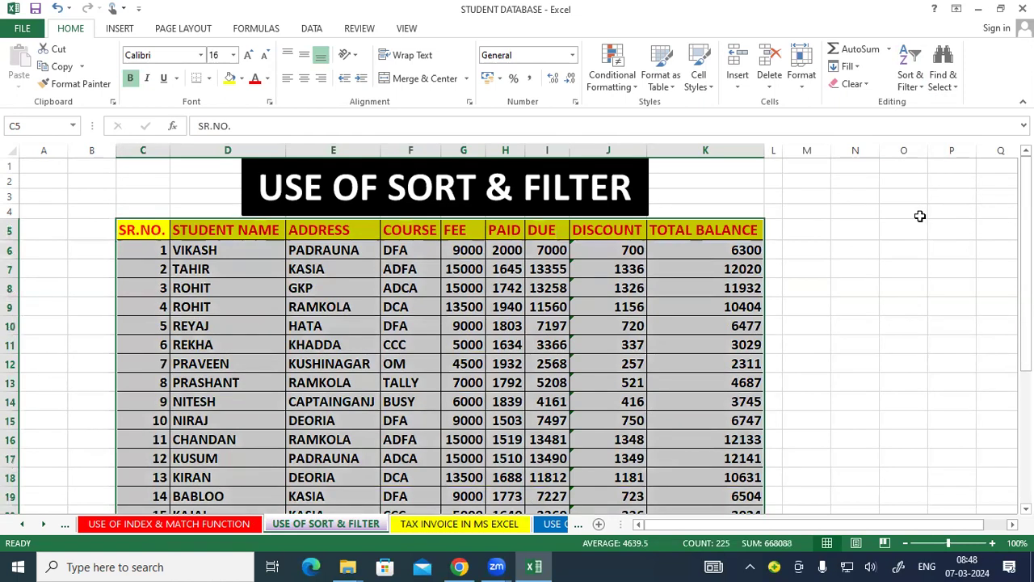
{"action": "left_click", "coordinate": [725, 524]}
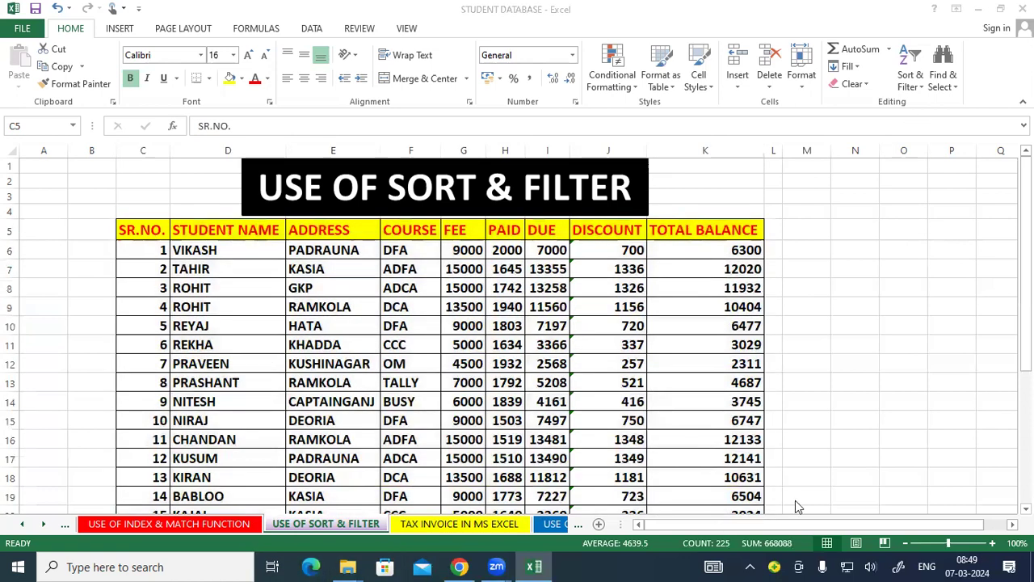